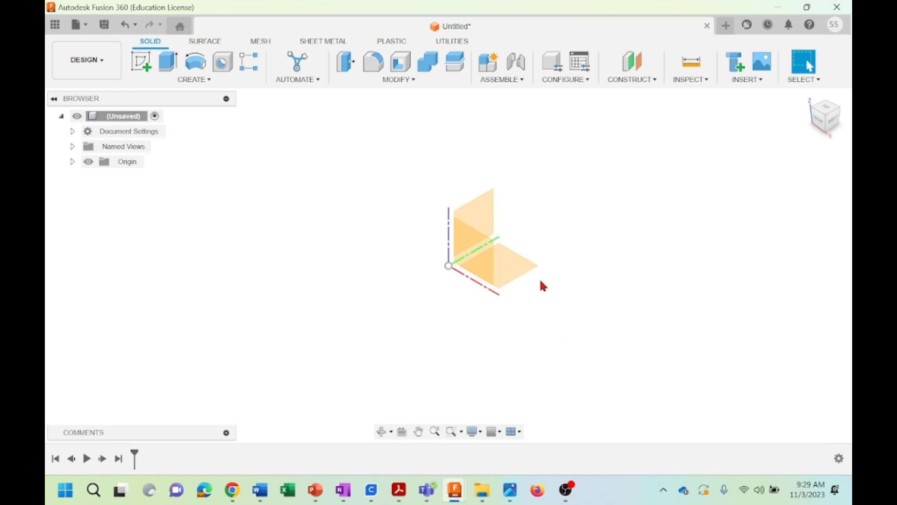
# Start a new sketch on the horizontal XY origin plane.
pyautogui.click(515, 270)
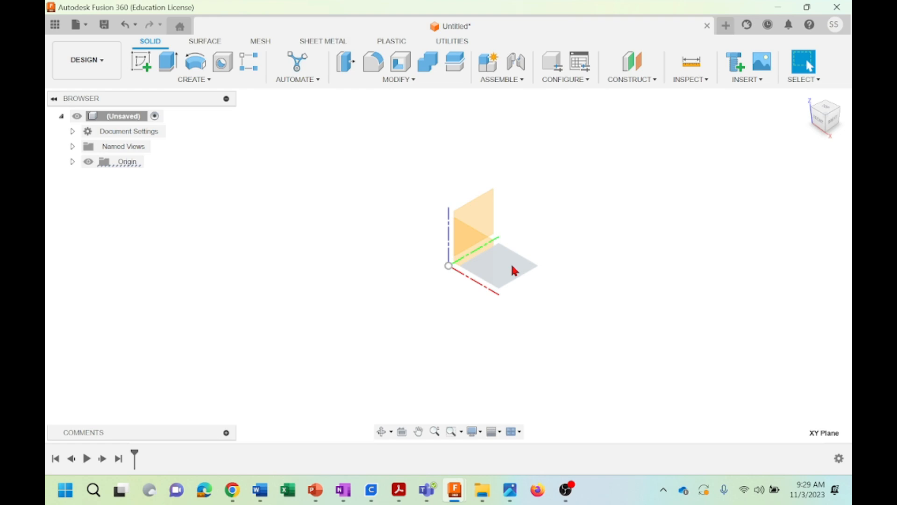
pyautogui.rightClick(515, 270)
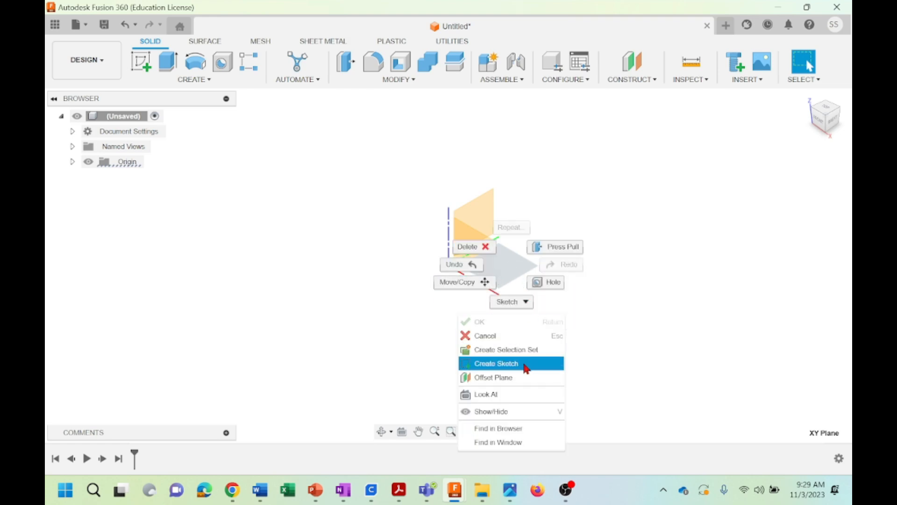
pyautogui.click(494, 367)
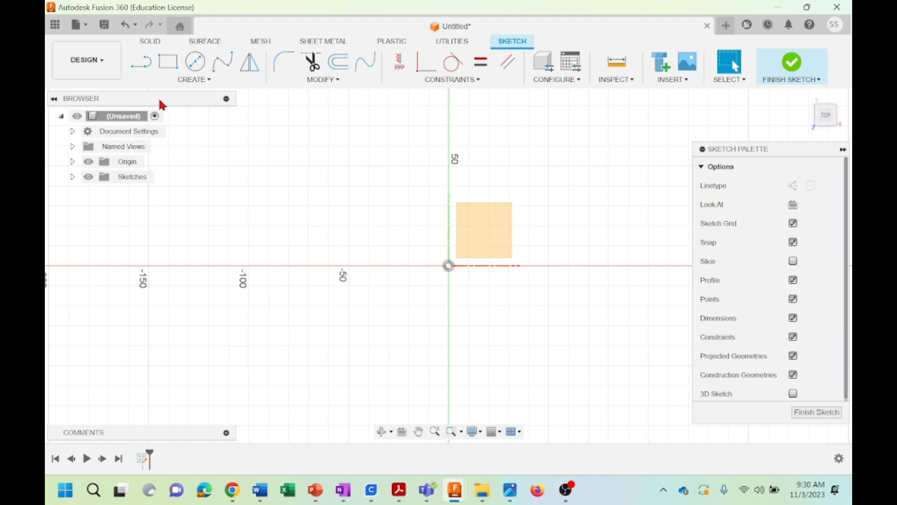
# Draw a horizontal 50 mm line from the origin along the negative X axis and expand the list of sketches.
pyautogui.click(142, 65)
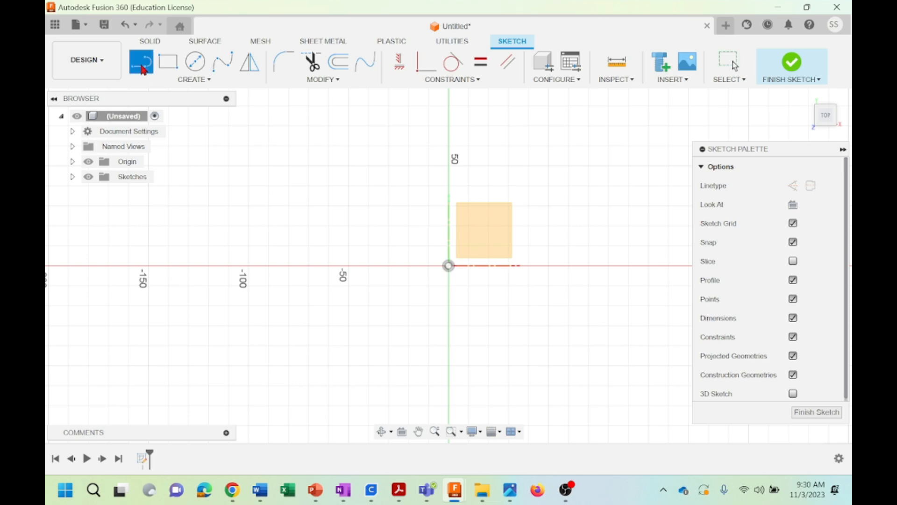
pyautogui.click(449, 266)
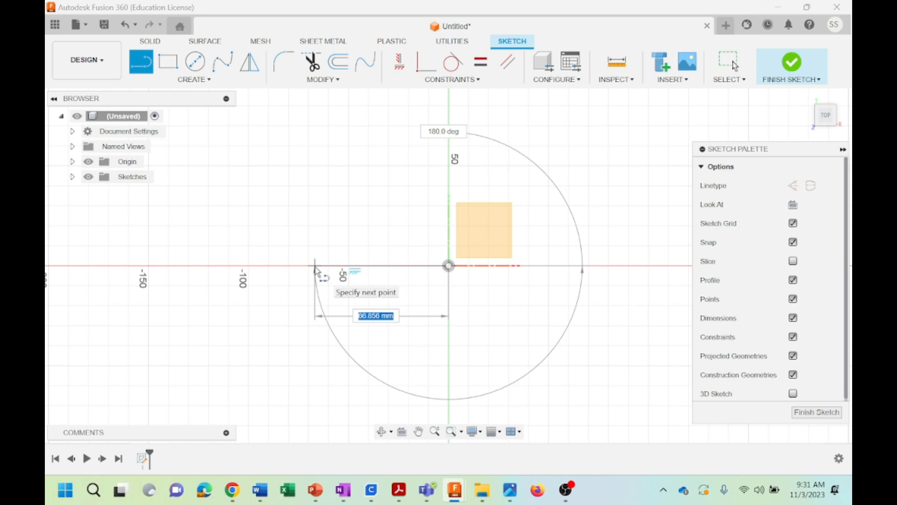
pyautogui.write('50')
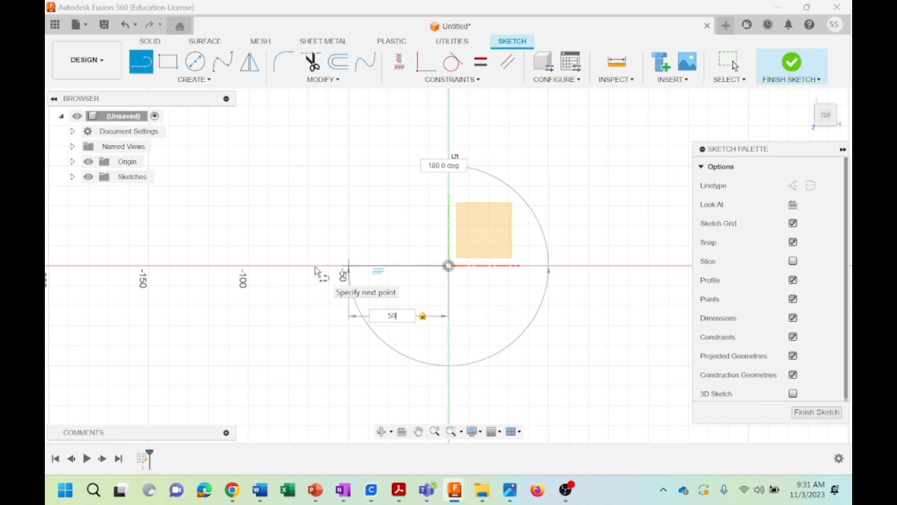
pyautogui.press('Return')
pyautogui.press('Escape')
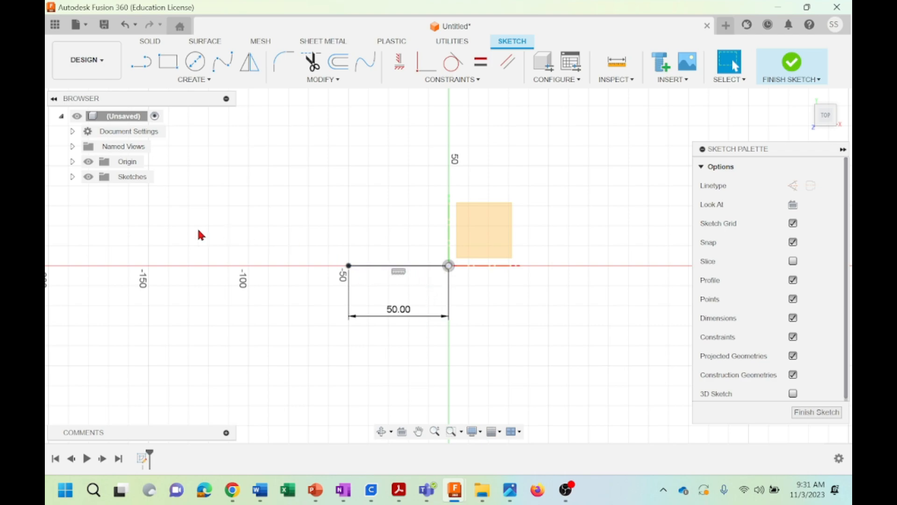
pyautogui.click(72, 176)
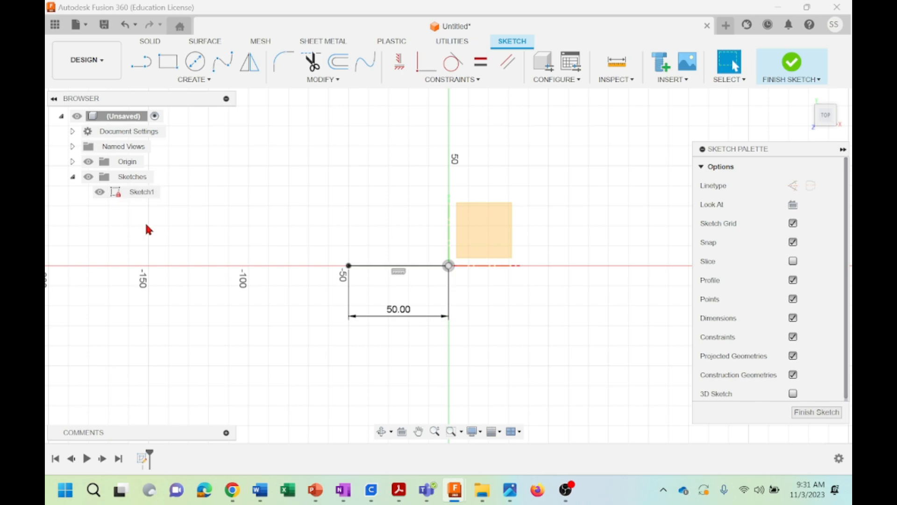
# Draw a 95 mm line from the origin at about 139 degrees and swing it slightly about the origin.
pyautogui.click(141, 61)
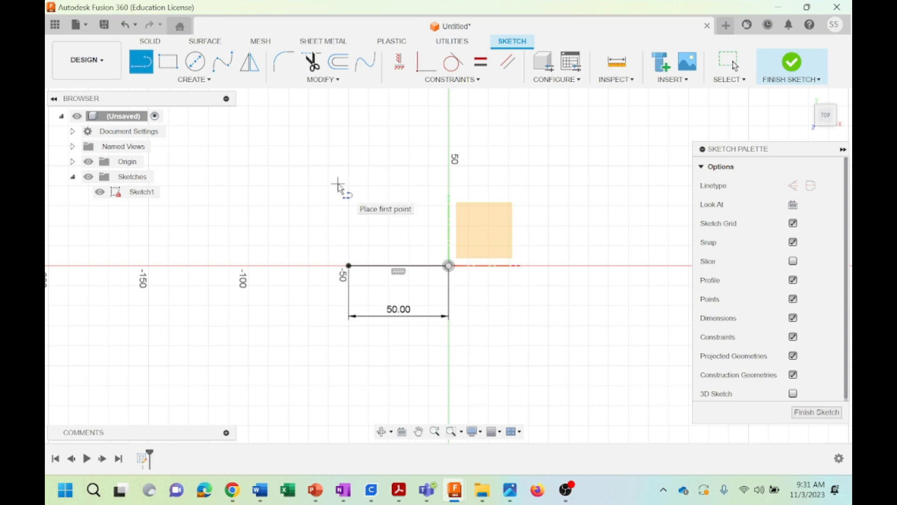
pyautogui.click(448, 265)
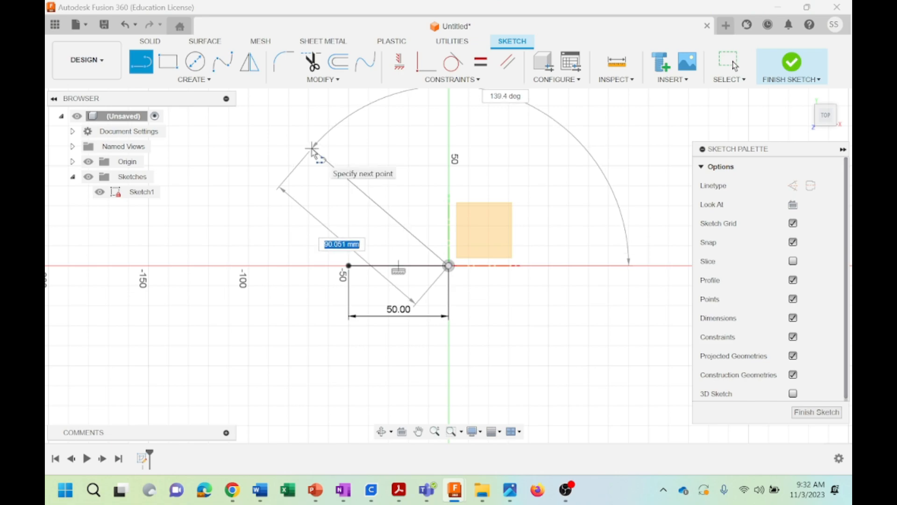
pyautogui.write('95')
pyautogui.press('Tab')
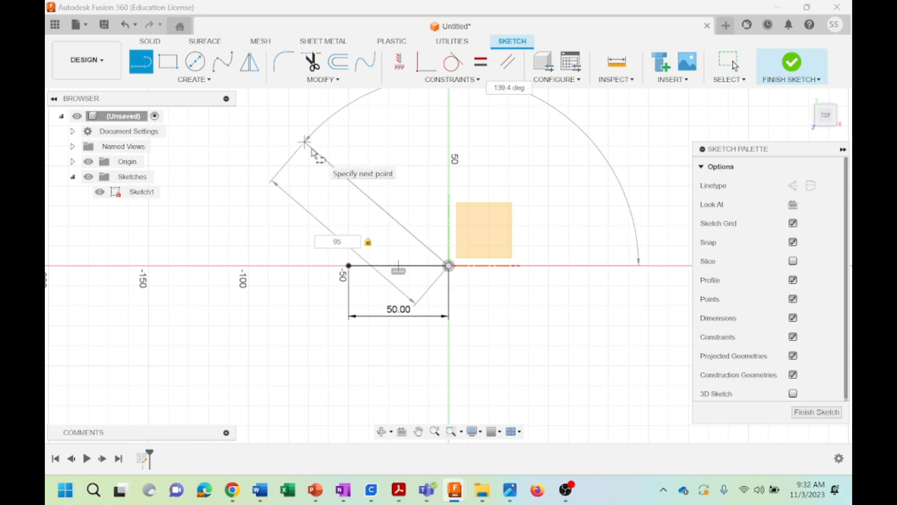
pyautogui.press('Return')
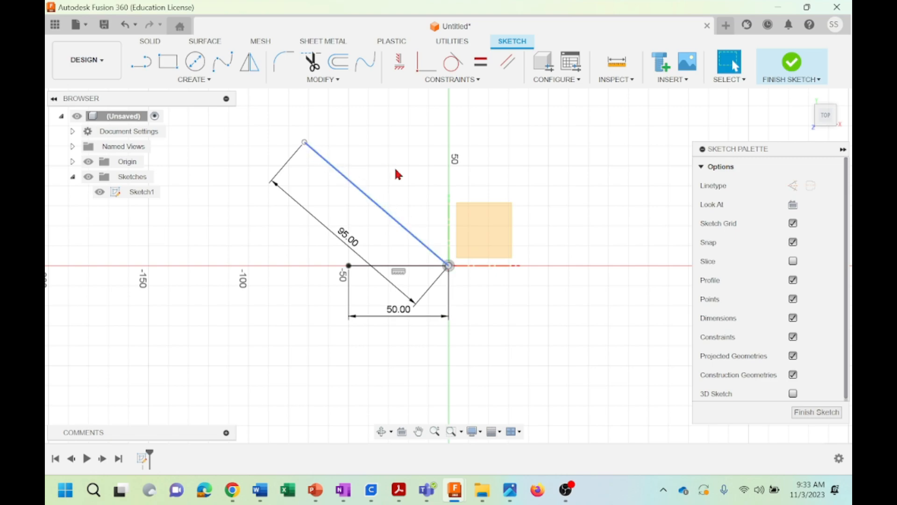
pyautogui.moveTo(332, 168)
pyautogui.mouseDown()
pyautogui.moveTo(362, 154)
pyautogui.moveTo(336, 188)
pyautogui.moveTo(370, 151)
pyautogui.moveTo(352, 176)
pyautogui.moveTo(371, 164)
pyautogui.moveTo(367, 172)
pyautogui.moveTo(342, 195)
pyautogui.moveTo(396, 164)
pyautogui.moveTo(353, 203)
pyautogui.moveTo(397, 168)
pyautogui.moveTo(354, 196)
pyautogui.moveTo(355, 188)
pyautogui.mouseUp()
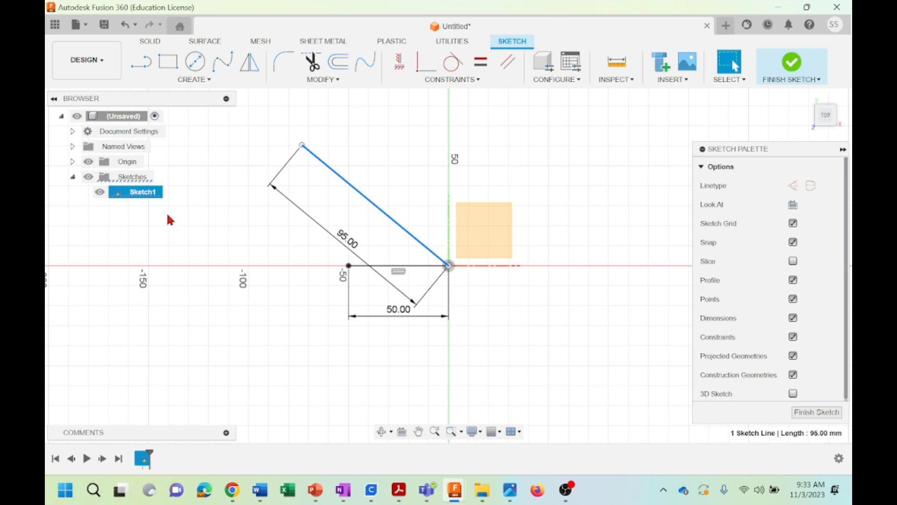
pyautogui.click(369, 131)
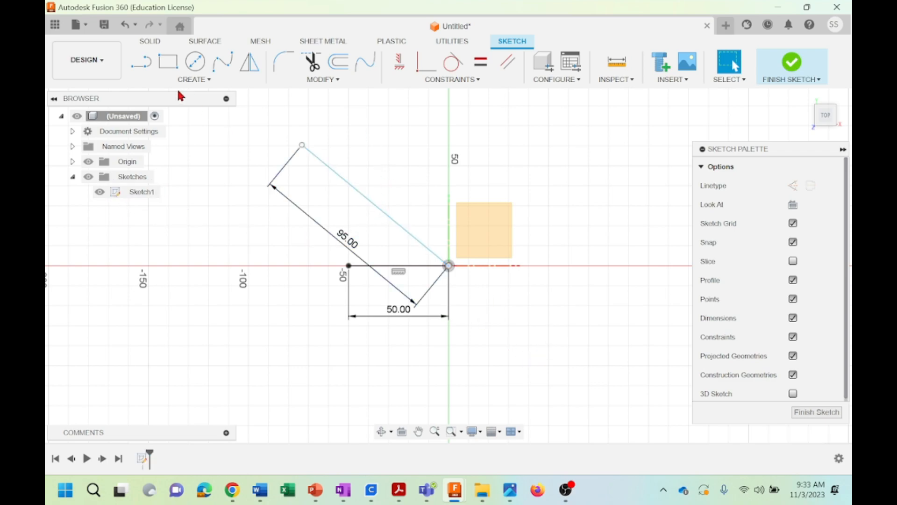
# Draw a vertical 70 mm line from the origin up along the Y axis.
pyautogui.click(141, 65)
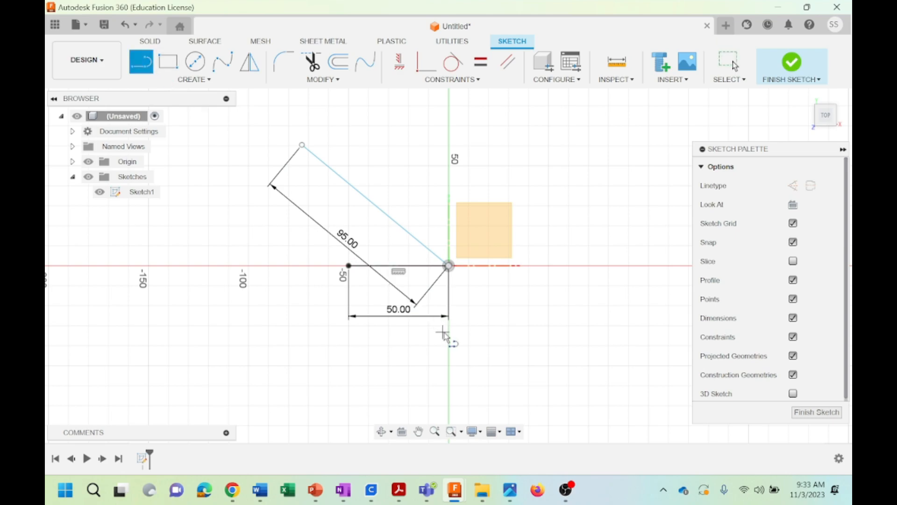
pyautogui.click(448, 266)
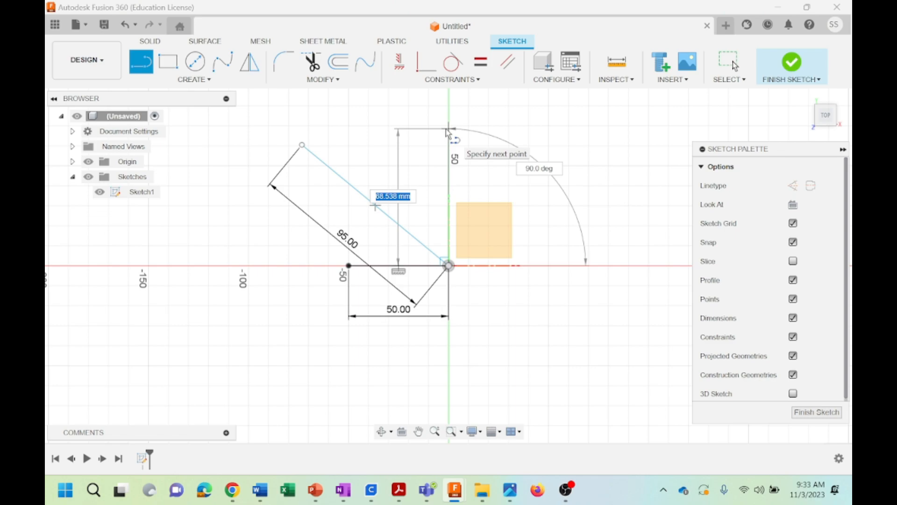
pyautogui.write('70')
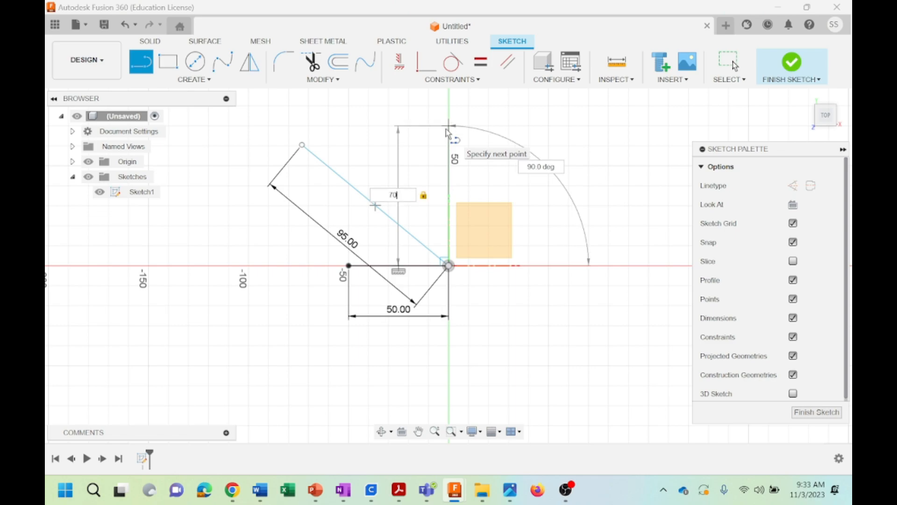
pyautogui.press('Return')
pyautogui.press('Escape')
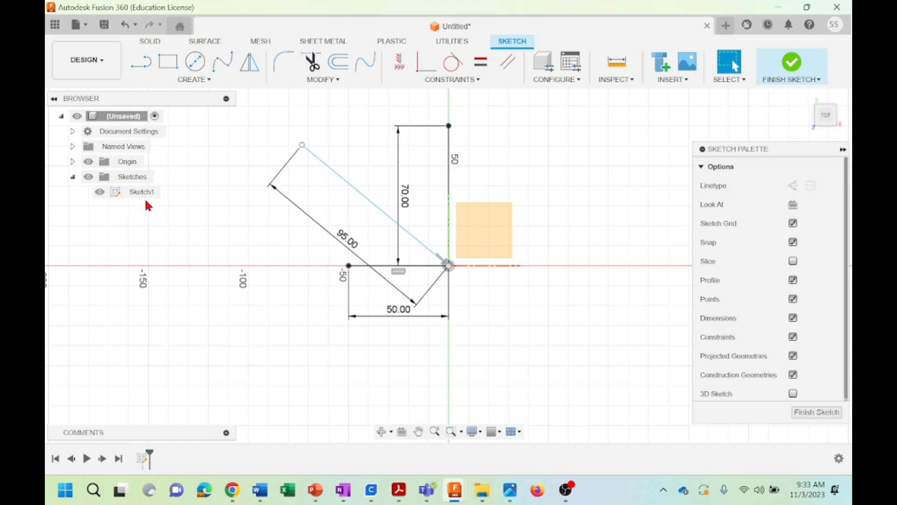
# Delete the angled 95 mm line from the sketch.
pyautogui.click(334, 171)
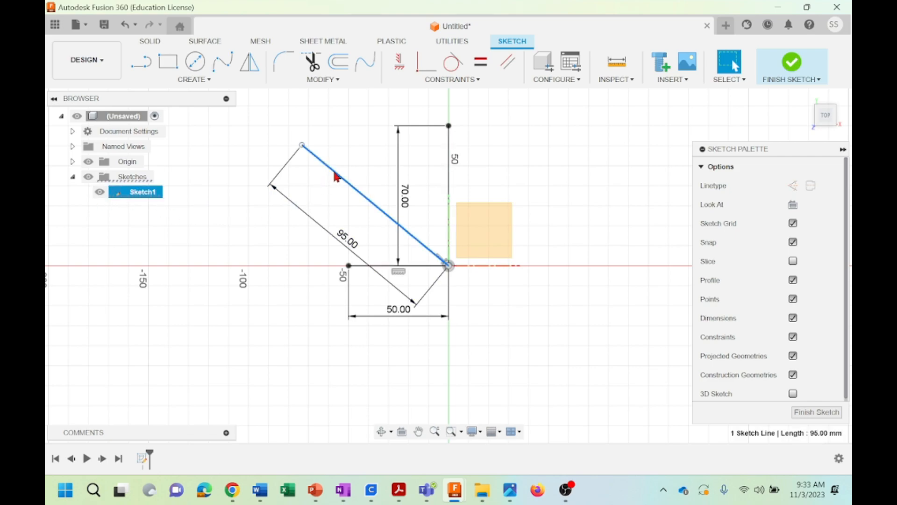
pyautogui.rightClick(336, 178)
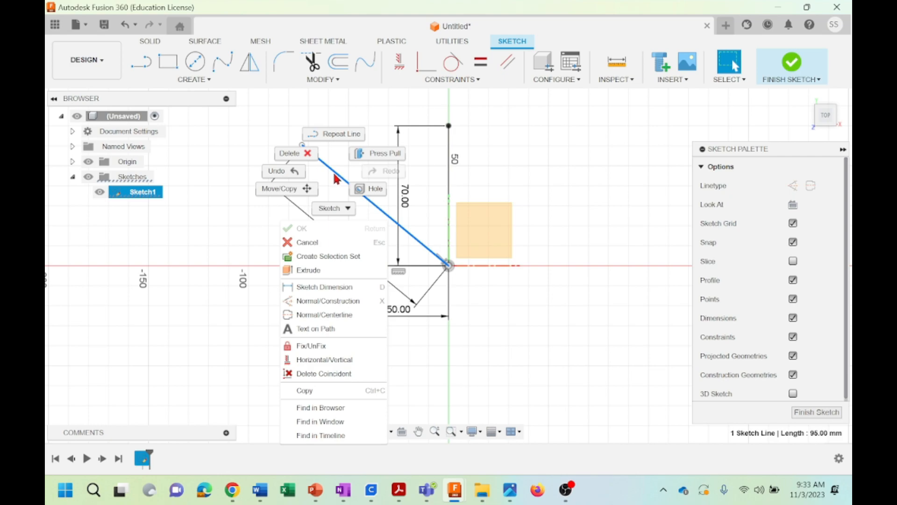
pyautogui.click(291, 153)
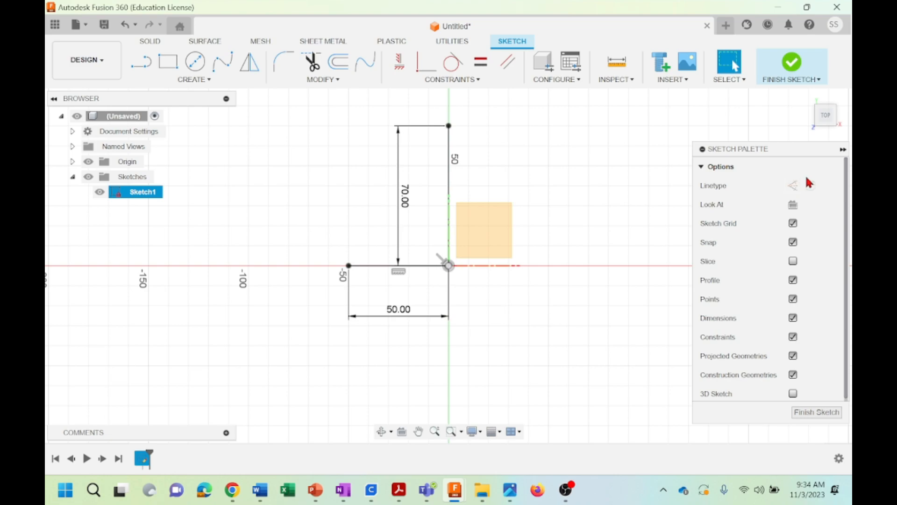
# Convert the horizontal 50 mm line and the vertical 70 mm line to construction lines.
pyautogui.click(415, 266)
pyautogui.click(793, 187)
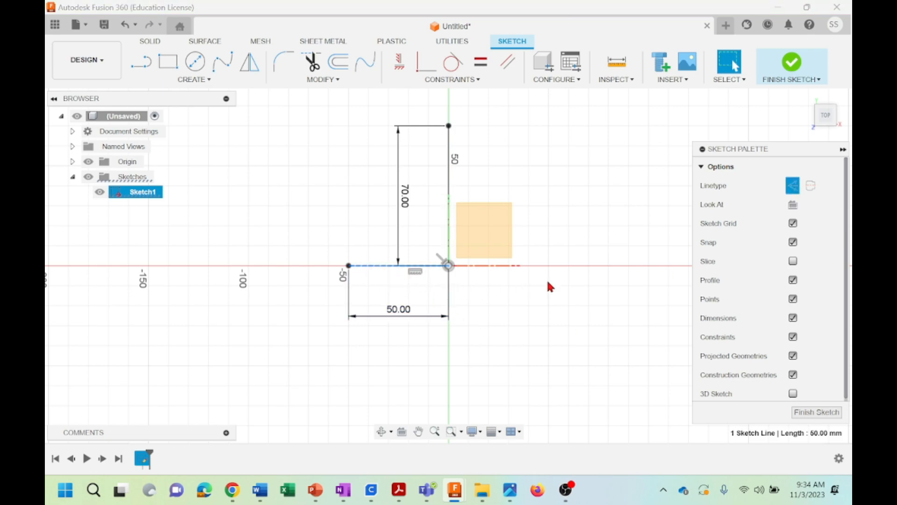
pyautogui.press('Escape')
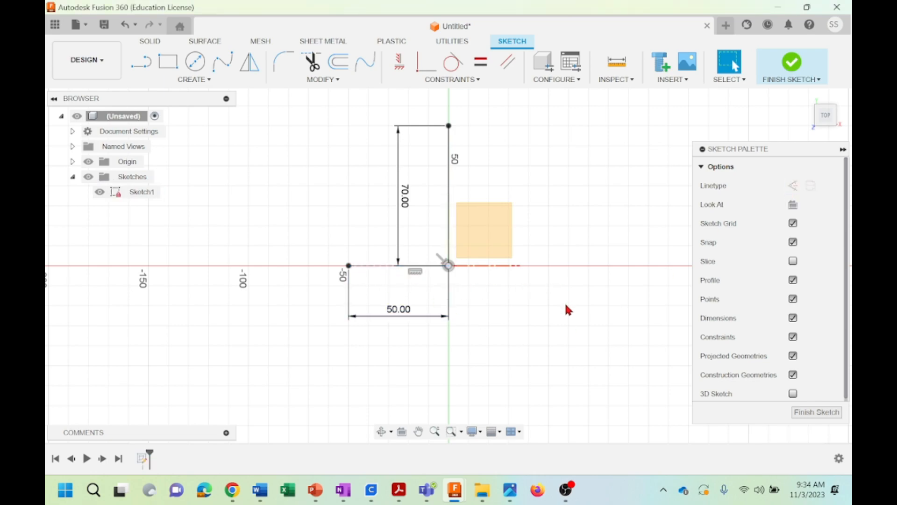
pyautogui.click(449, 183)
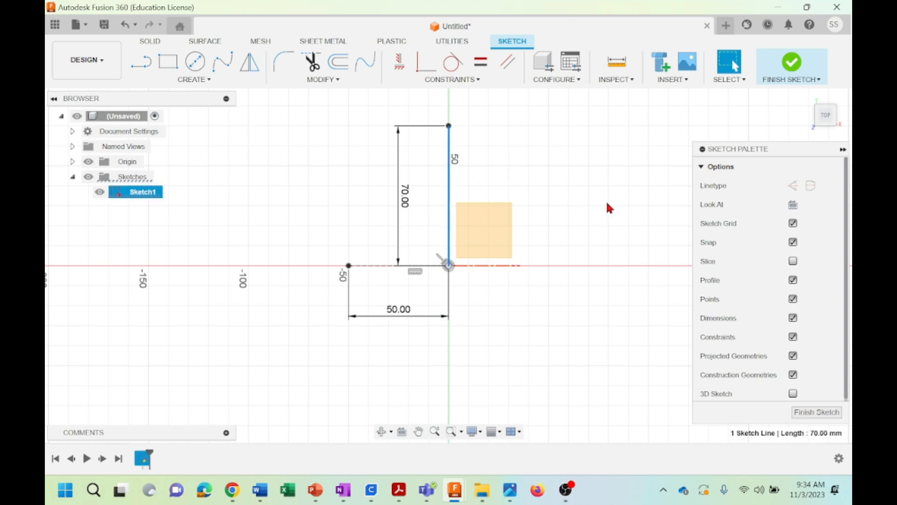
pyautogui.click(794, 187)
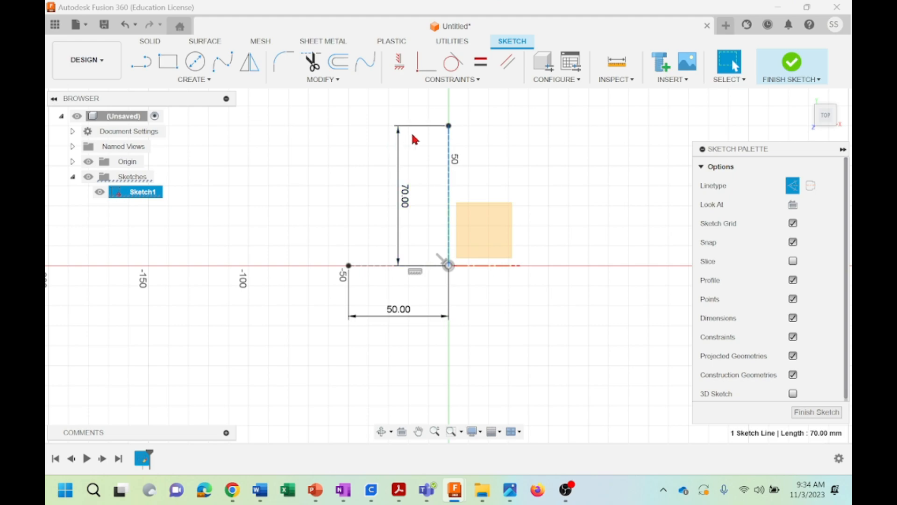
pyautogui.click(529, 341)
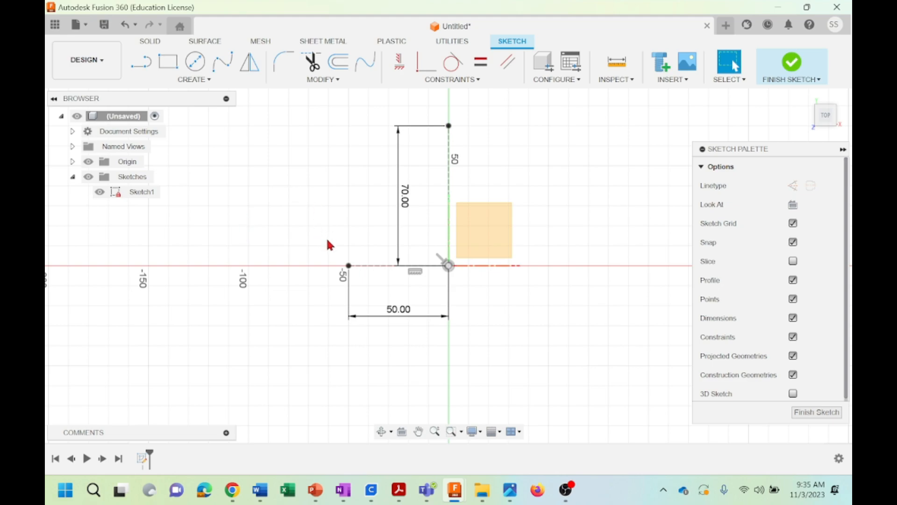
pyautogui.click(207, 80)
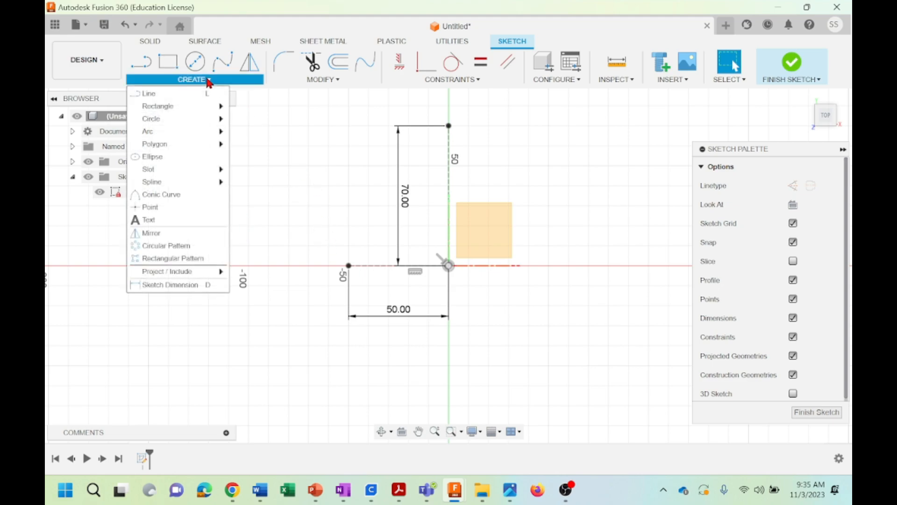
pyautogui.moveTo(162, 110)
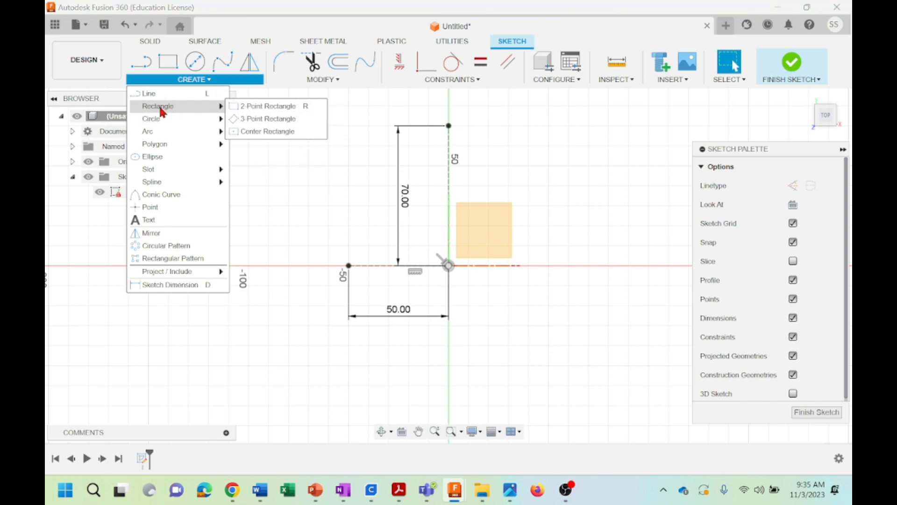
pyautogui.click(250, 135)
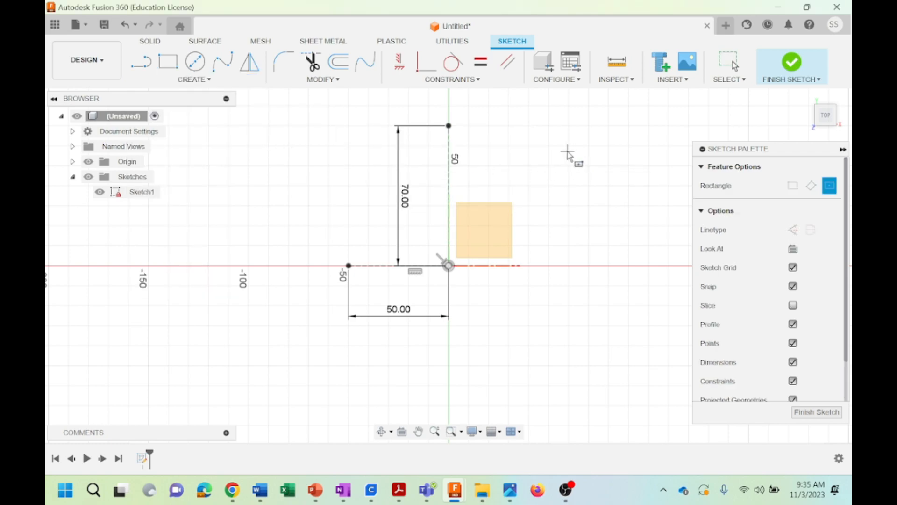
pyautogui.press('Escape')
# Draw a 40 by 40 mm center rectangle on the upper end of the 70 mm construction line and undo it.
pyautogui.moveTo(580, 144); pyautogui.dragTo(535, 192, button='middle')
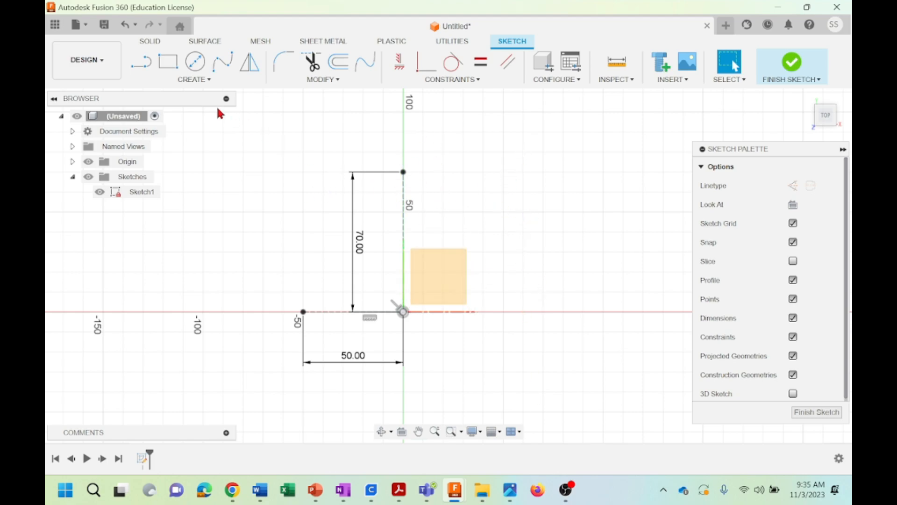
pyautogui.click(200, 82)
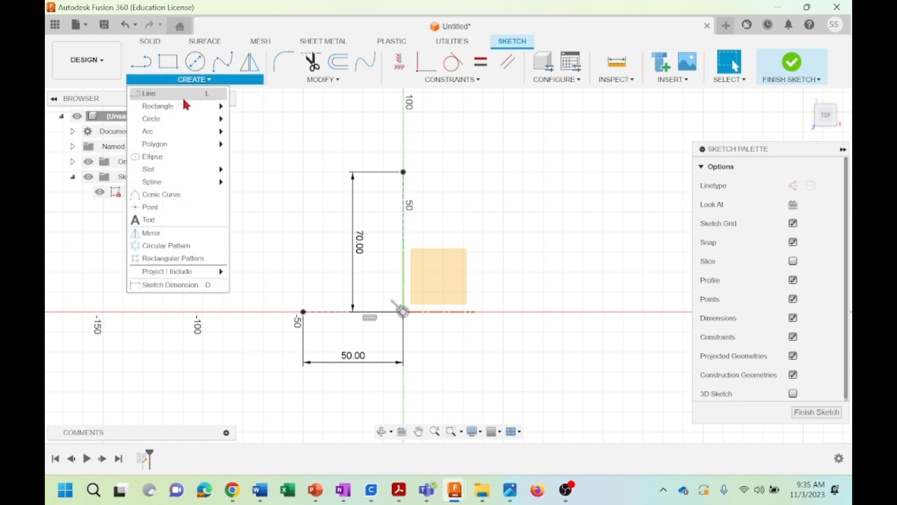
pyautogui.moveTo(176, 105)
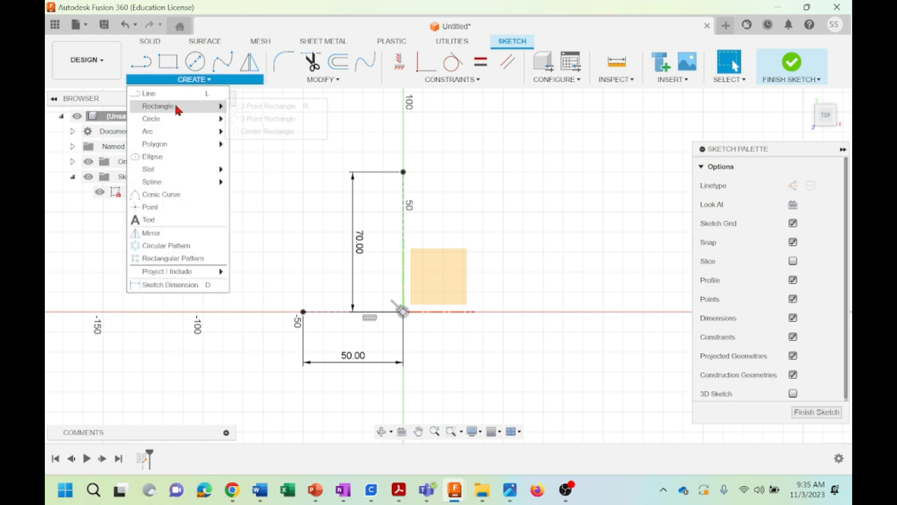
pyautogui.click(254, 132)
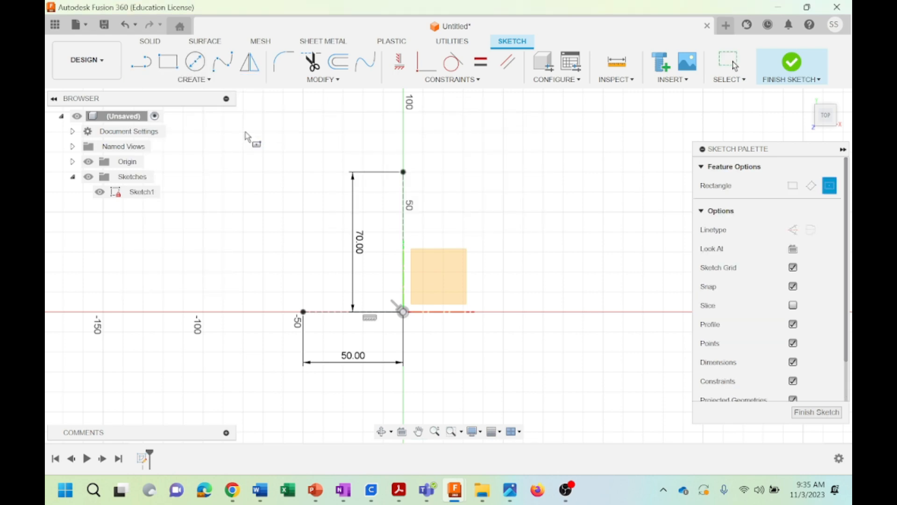
pyautogui.click(403, 172)
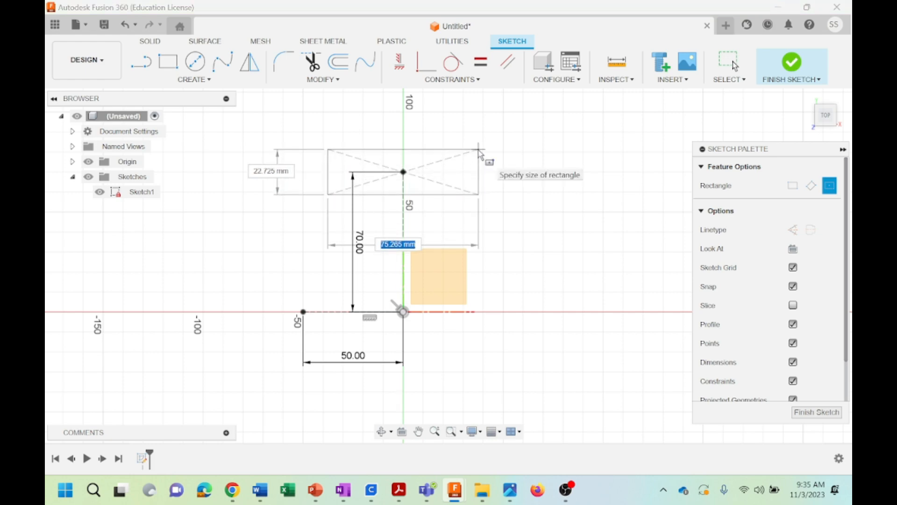
pyautogui.write('40')
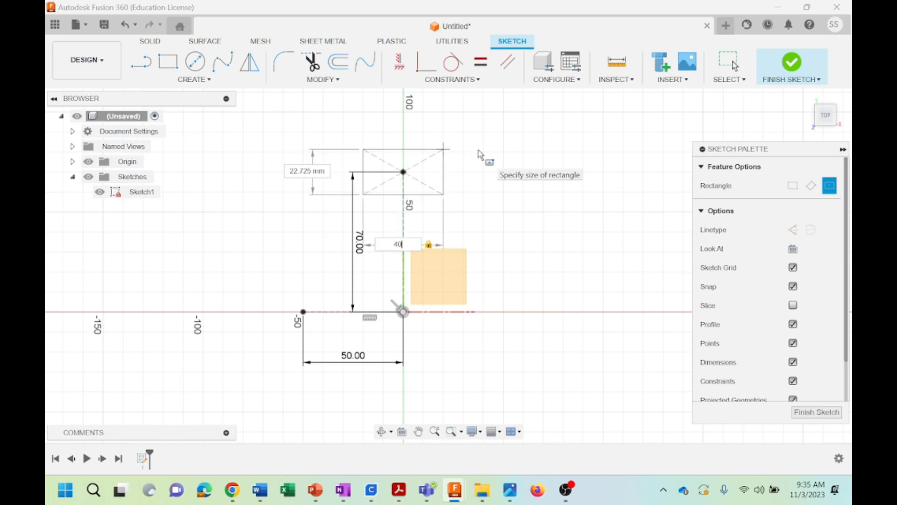
pyautogui.press('Tab')
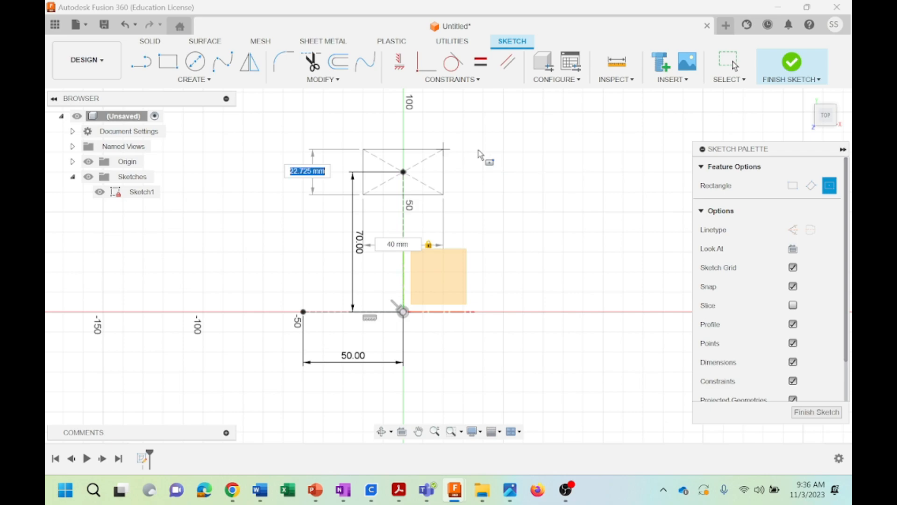
pyautogui.write('40')
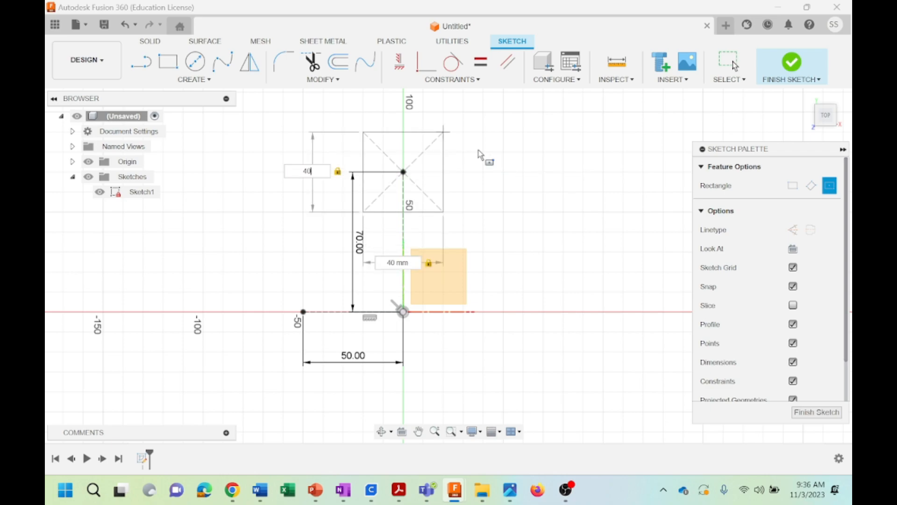
pyautogui.press('Return')
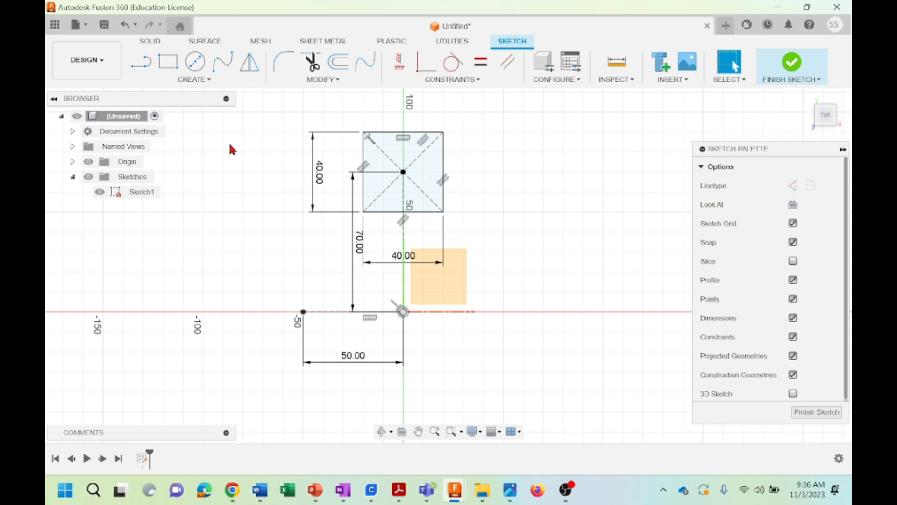
pyautogui.click(124, 26)
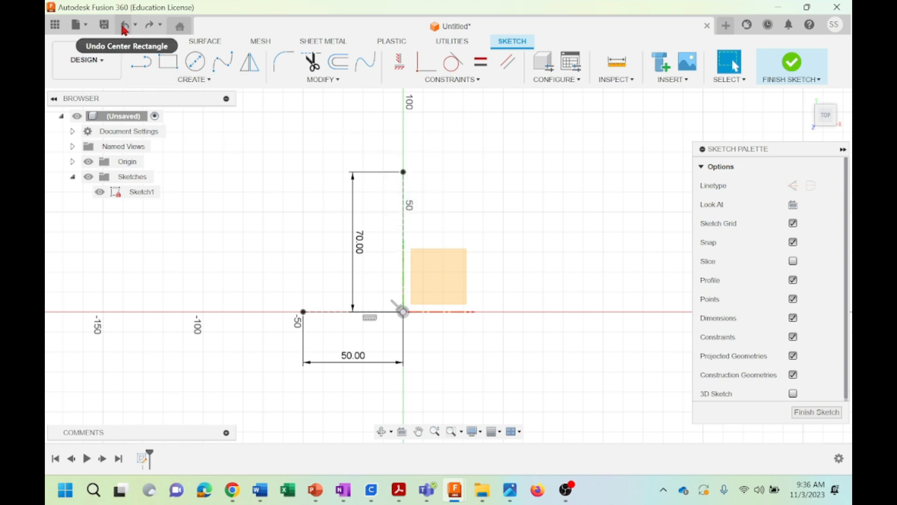
# Draw a 20 by 20 mm center rectangle in the empty area up and left of the 70 mm construction line.
pyautogui.click(195, 80)
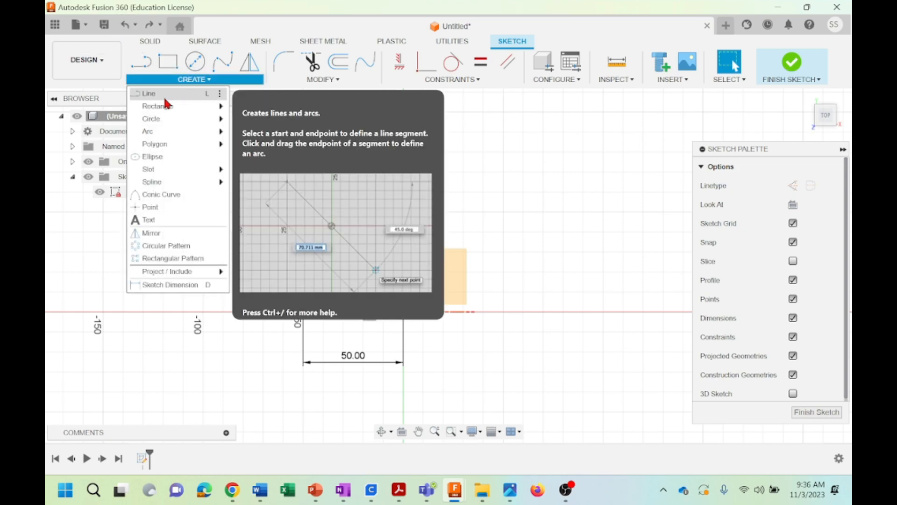
pyautogui.moveTo(169, 102)
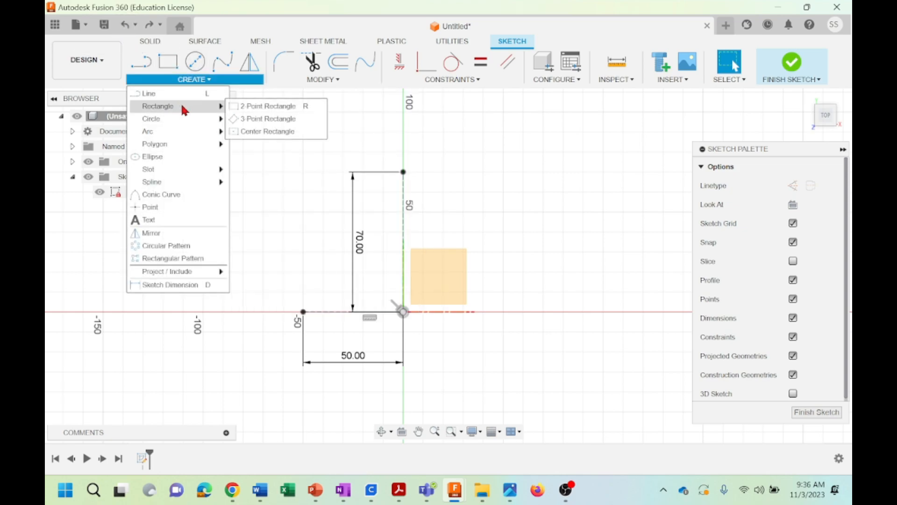
pyautogui.click(236, 133)
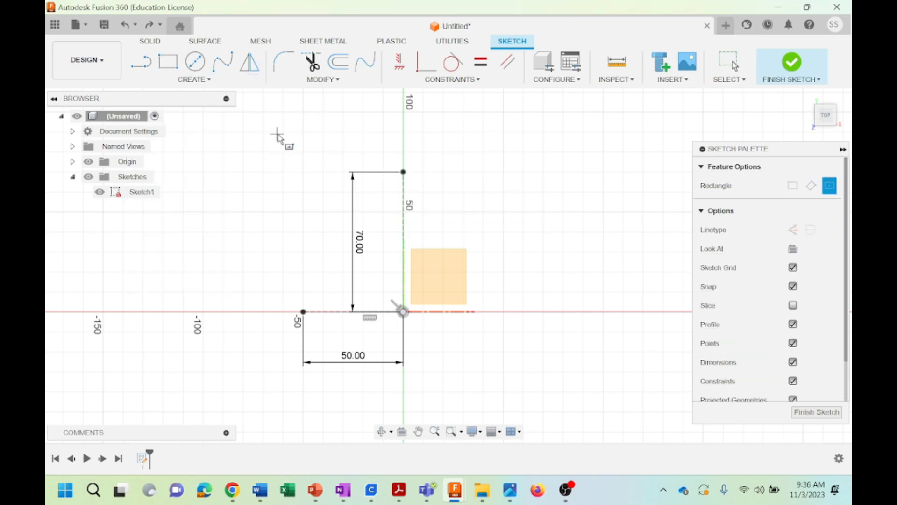
pyautogui.click(283, 132)
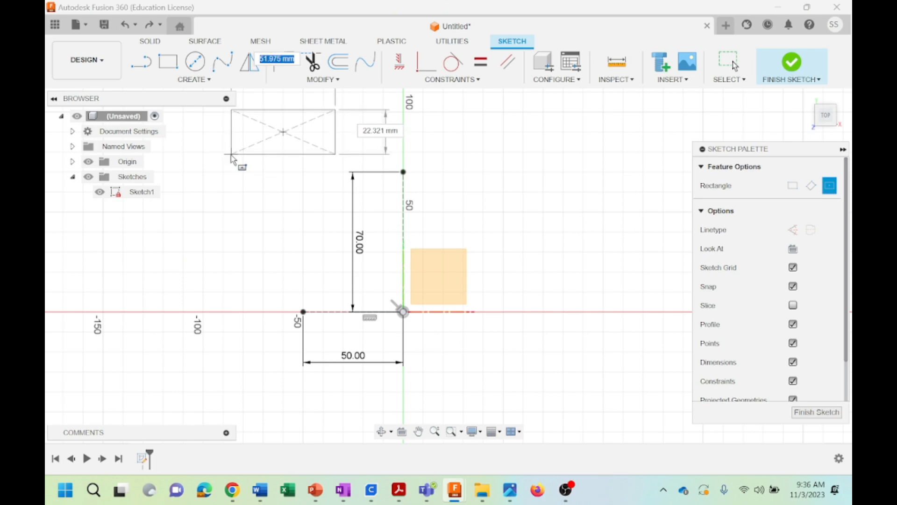
pyautogui.write('20')
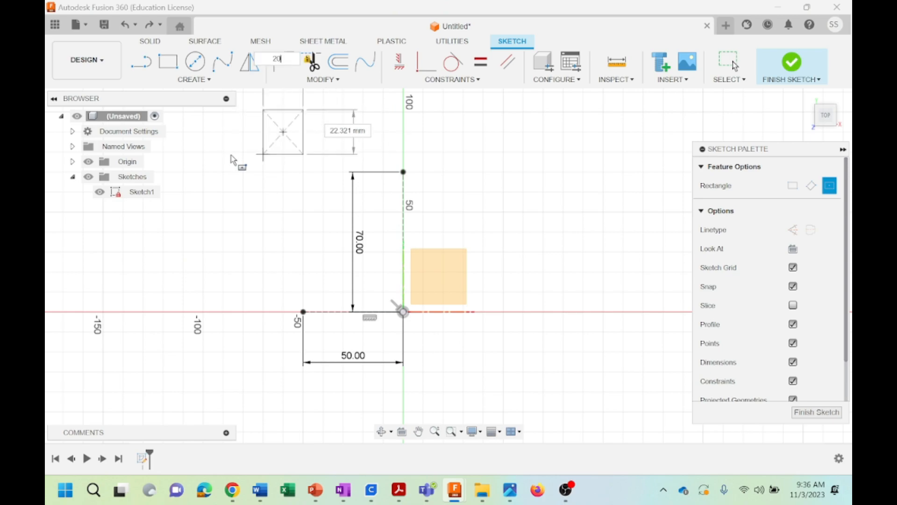
pyautogui.press('Tab')
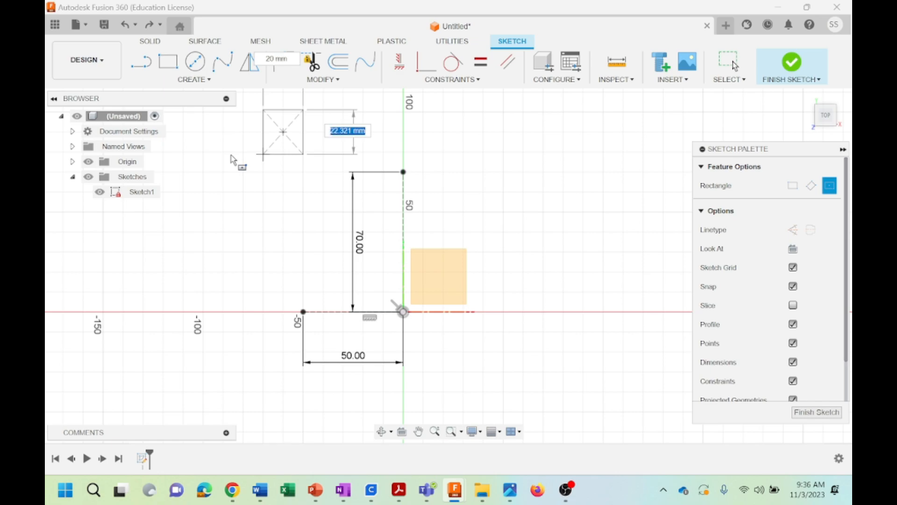
pyautogui.write('20')
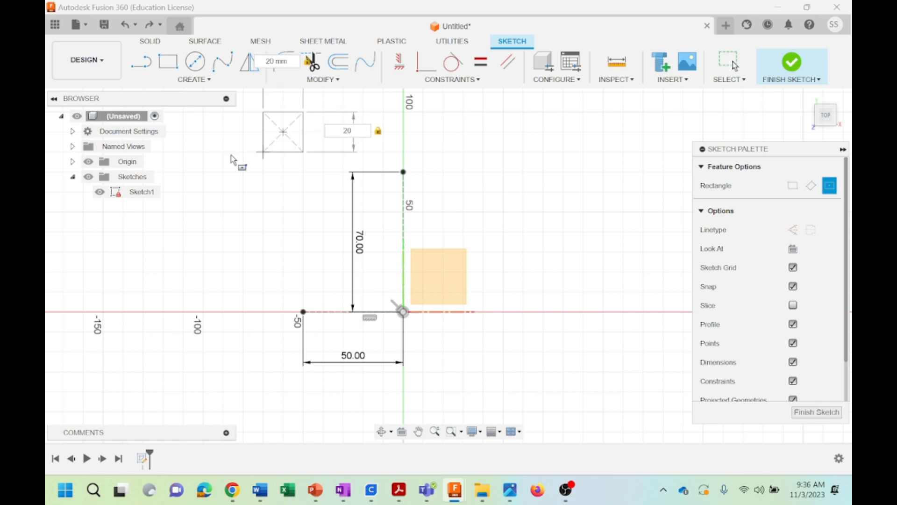
pyautogui.press('Return')
pyautogui.press('Escape')
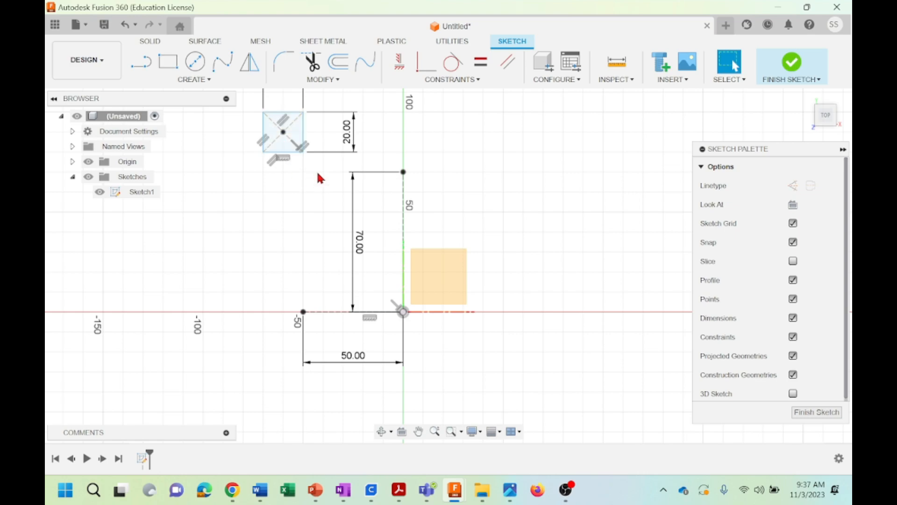
# Move the 20 mm square slightly upward, and undo both the move and the rectangle.
pyautogui.moveTo(282, 116)
pyautogui.mouseDown()
pyautogui.moveTo(274, 124)
pyautogui.moveTo(299, 122)
pyautogui.moveTo(295, 142)
pyautogui.moveTo(273, 108)
pyautogui.moveTo(290, 133)
pyautogui.moveTo(280, 108)
pyautogui.moveTo(279, 118)
pyautogui.mouseUp()
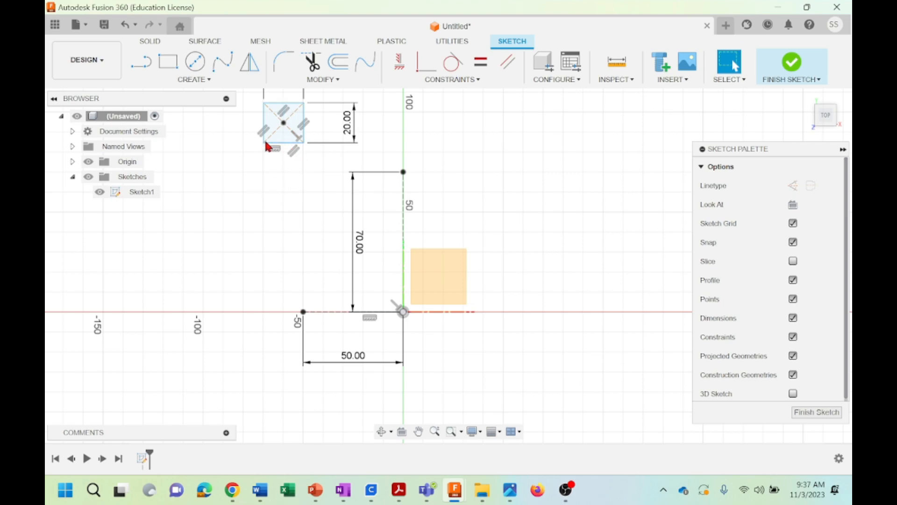
pyautogui.click(272, 112)
pyautogui.click(124, 26)
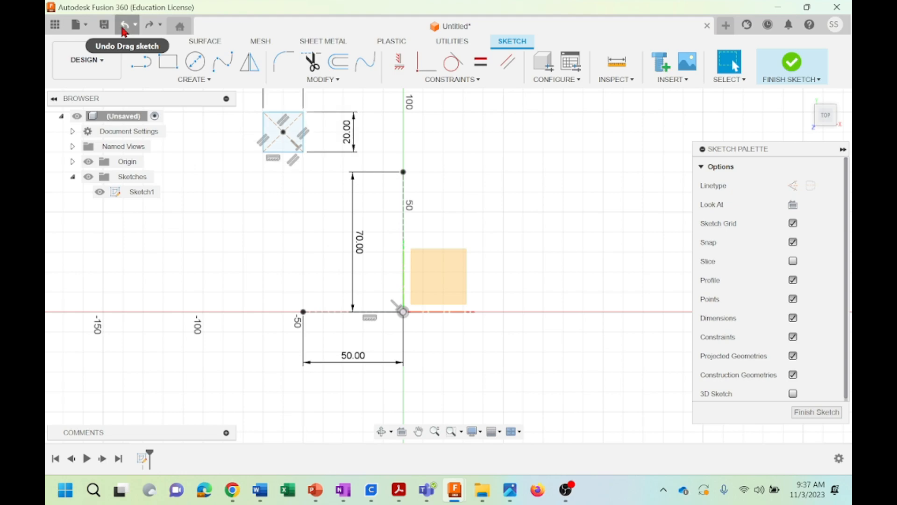
pyautogui.click(124, 27)
# Draw a 40 mm center diameter circle on the upper end of the 70 mm construction line and undo it.
pyautogui.click(194, 78)
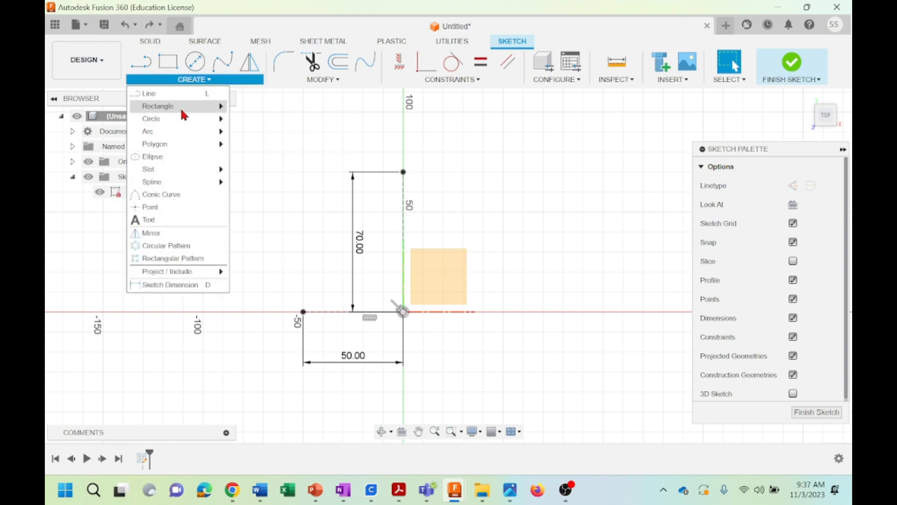
pyautogui.moveTo(178, 119)
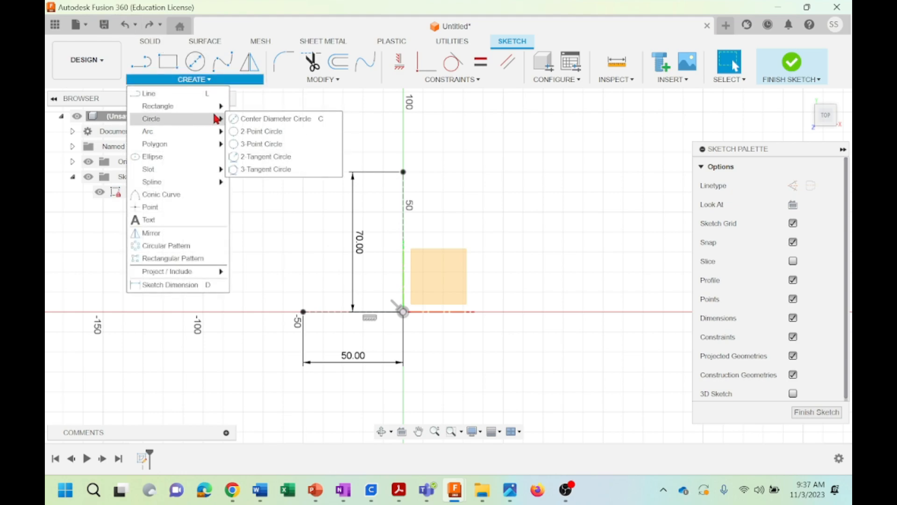
pyautogui.click(251, 121)
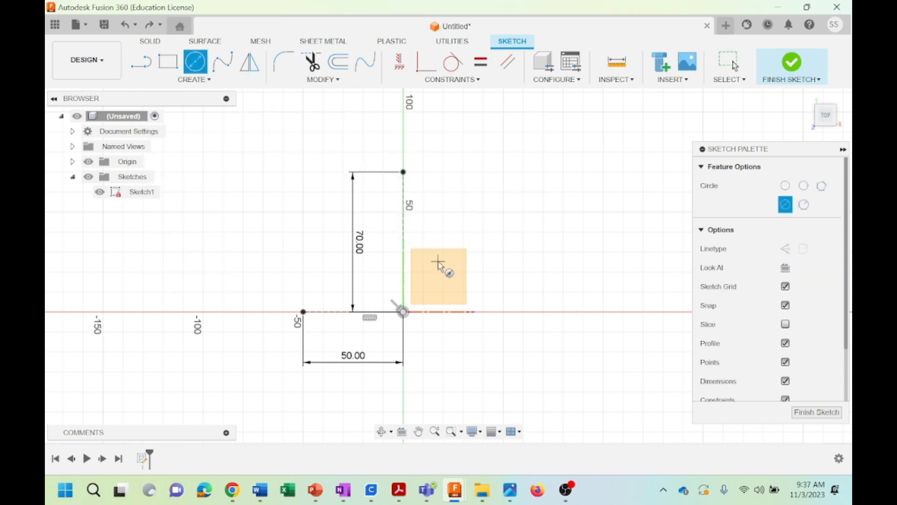
pyautogui.click(403, 172)
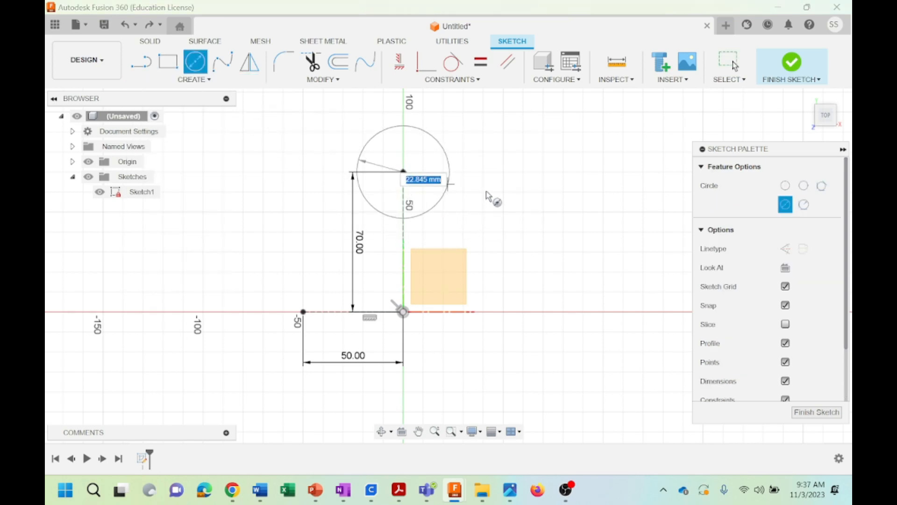
pyautogui.write('40')
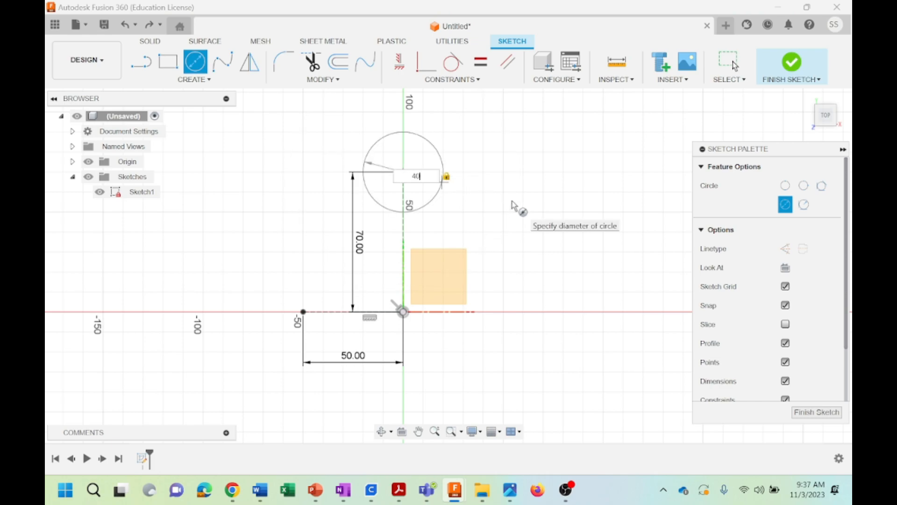
pyautogui.press('Return')
pyautogui.press('Escape')
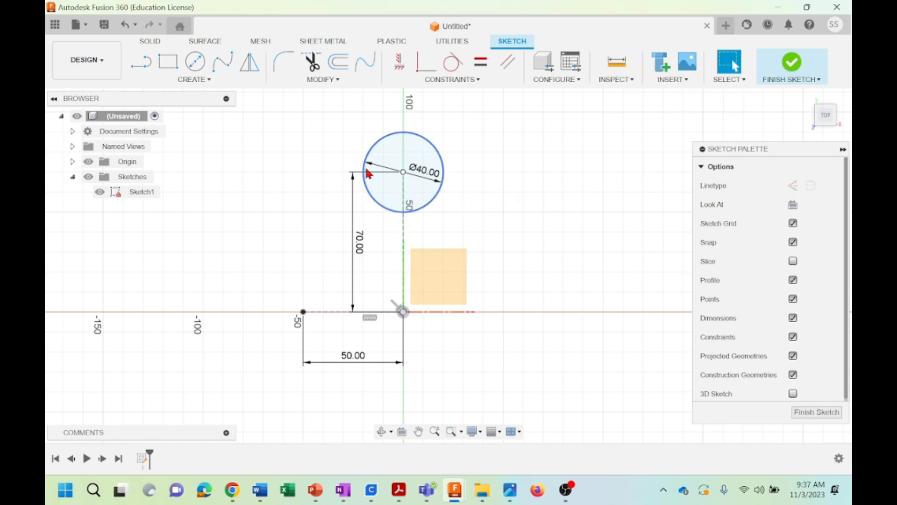
pyautogui.click(125, 26)
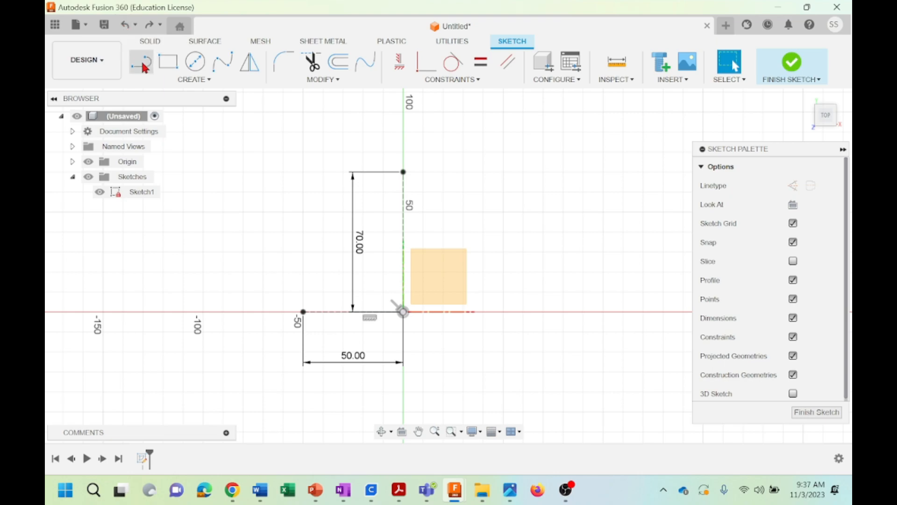
# Draw a 40 mm center diameter circle in the empty area up and left of the 70 mm construction line and undo it.
pyautogui.click(195, 61)
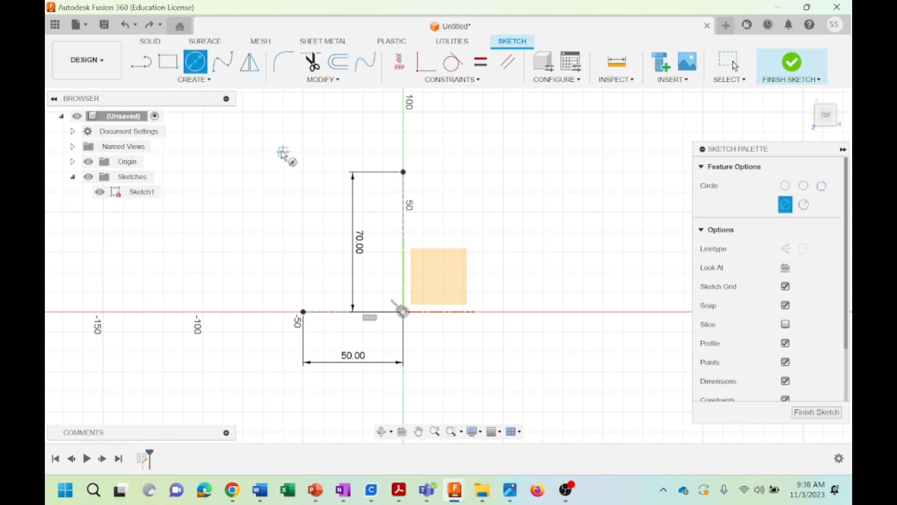
pyautogui.click(283, 152)
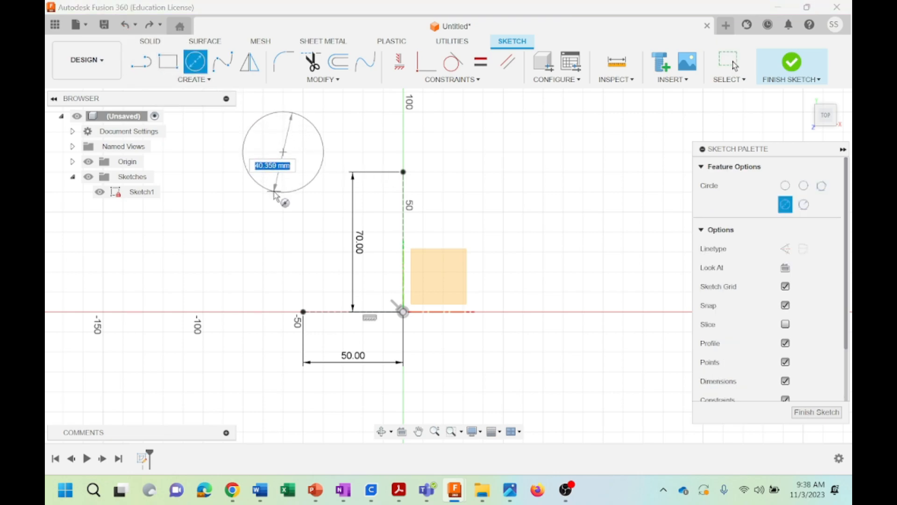
pyautogui.write('40')
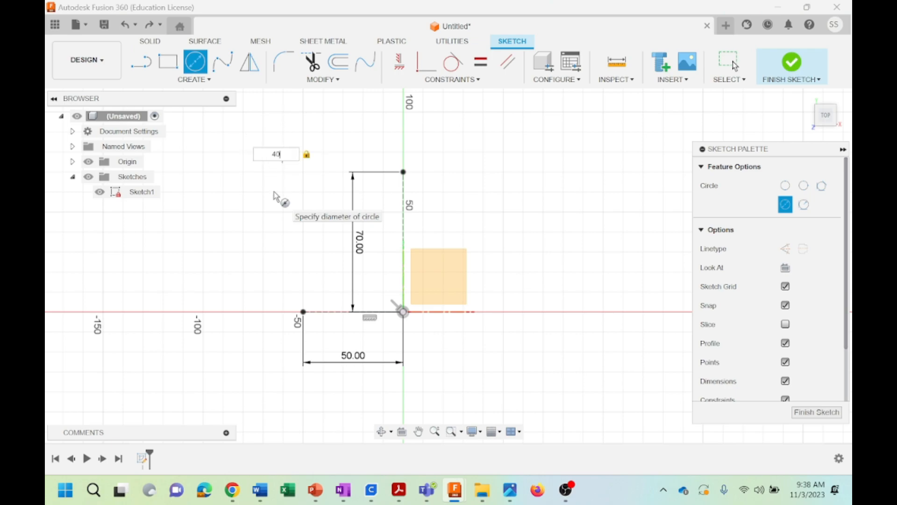
pyautogui.press('Tab')
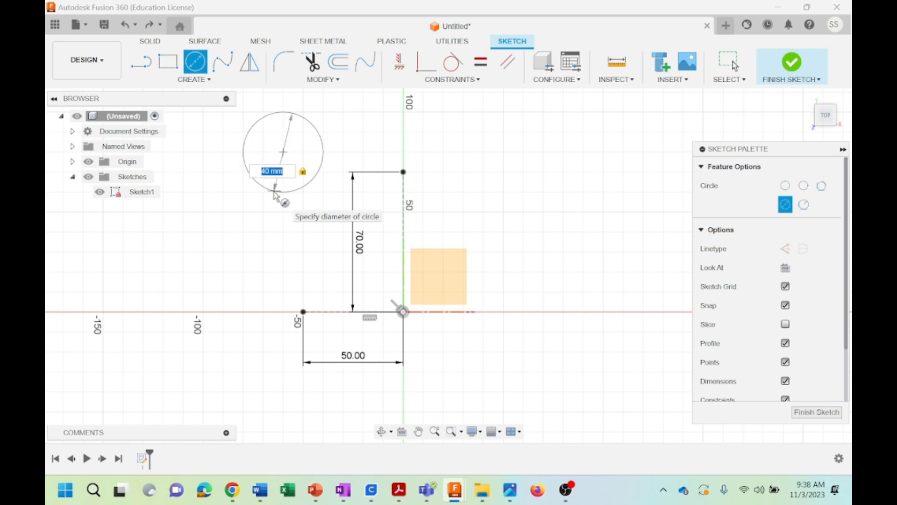
pyautogui.write('40')
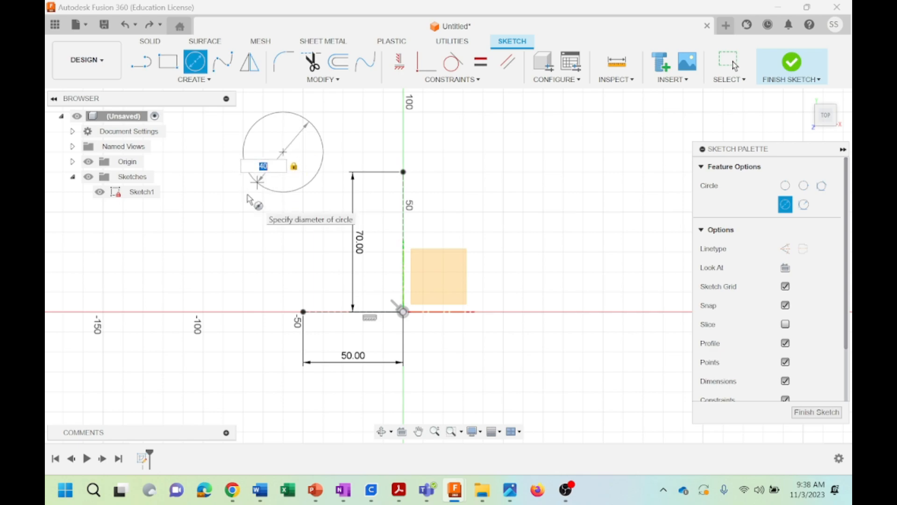
pyautogui.press('Return')
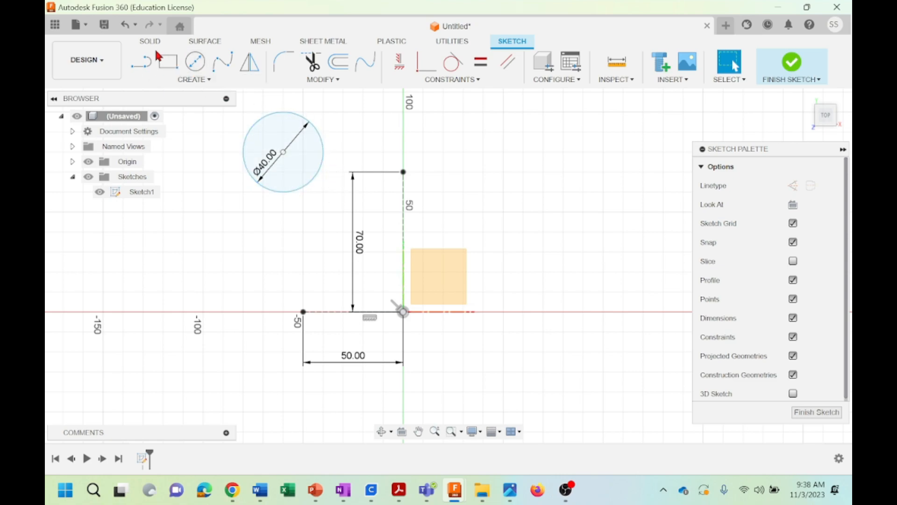
pyautogui.click(125, 26)
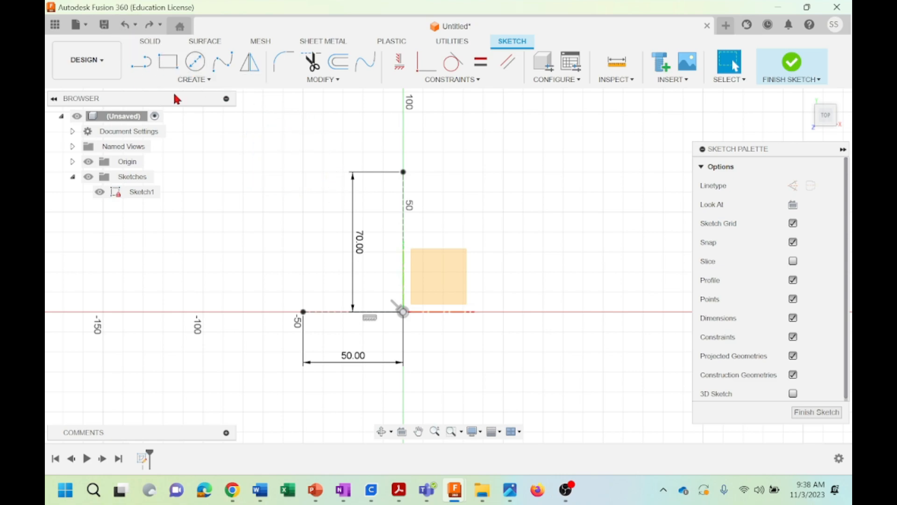
# Draw a 3-point arc from the outer end of the 50 mm line to the upper end of the 70 mm line, passing right of the origin, and undo it.
pyautogui.click(188, 80)
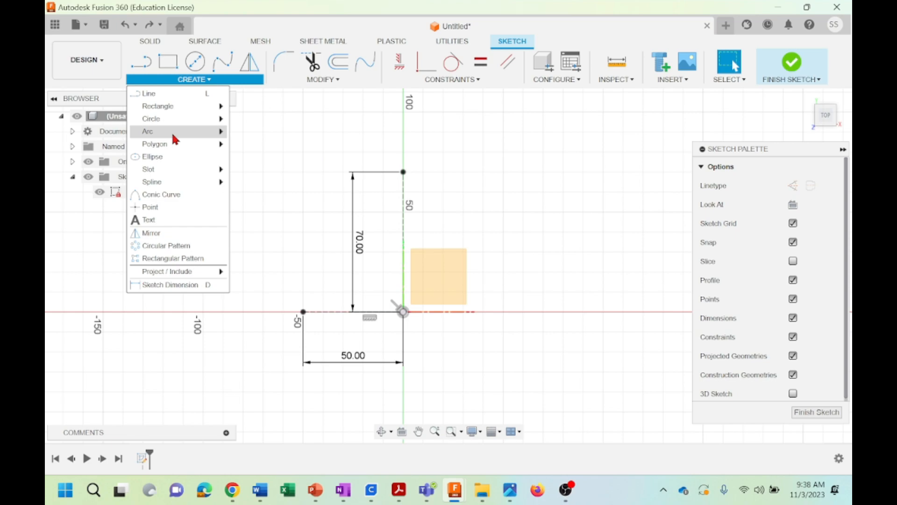
pyautogui.moveTo(172, 132)
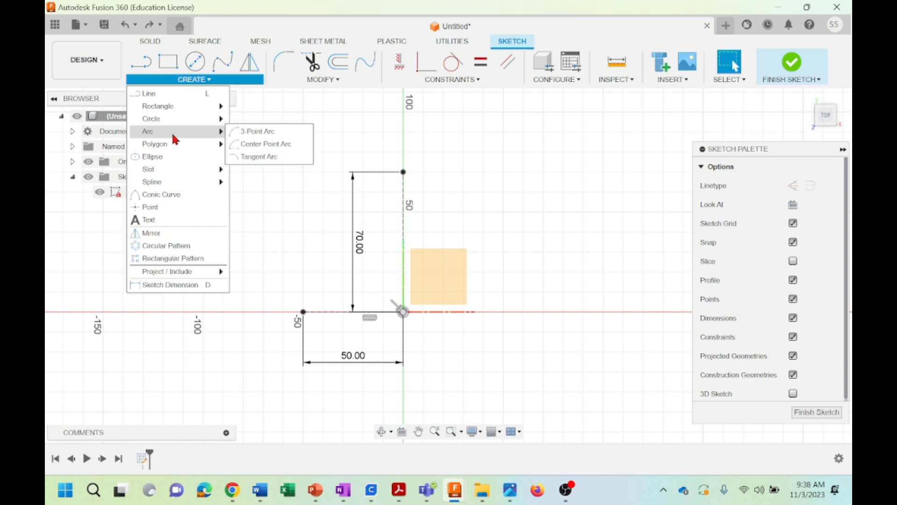
pyautogui.click(263, 135)
pyautogui.click(304, 312)
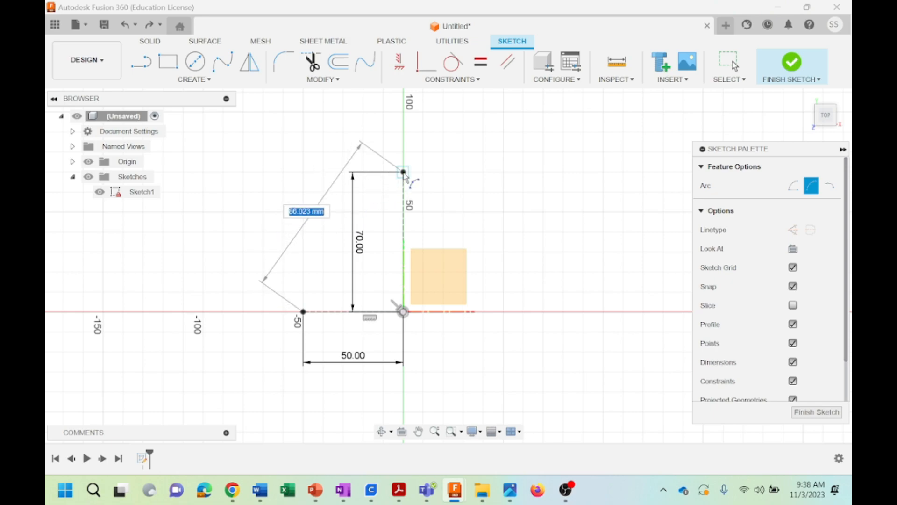
pyautogui.click(414, 172)
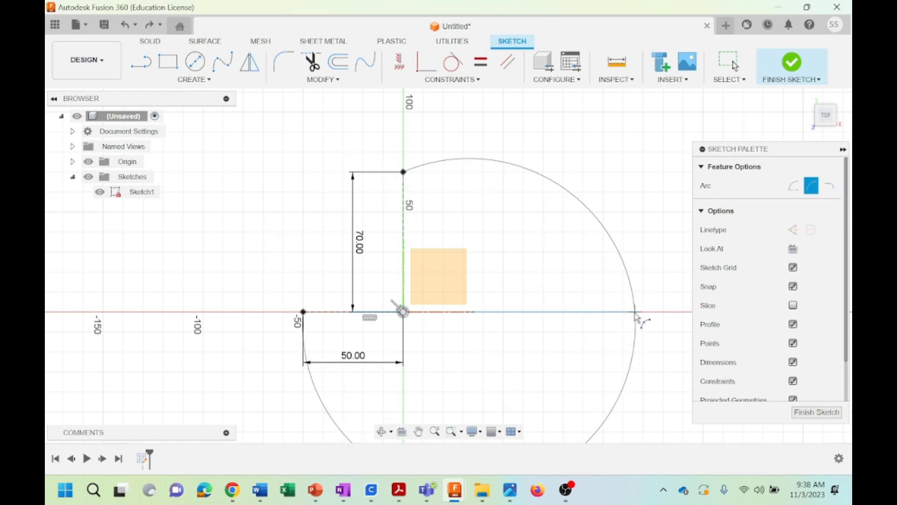
pyautogui.click(635, 318)
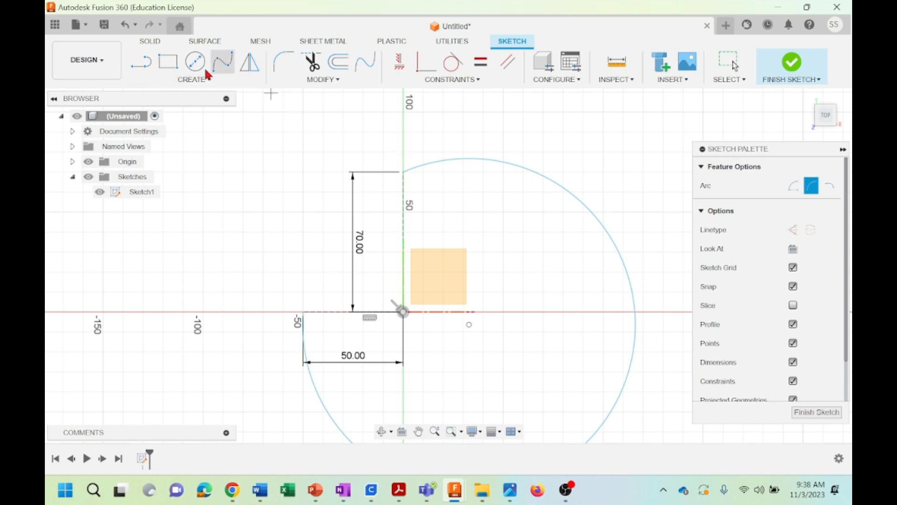
pyautogui.click(126, 32)
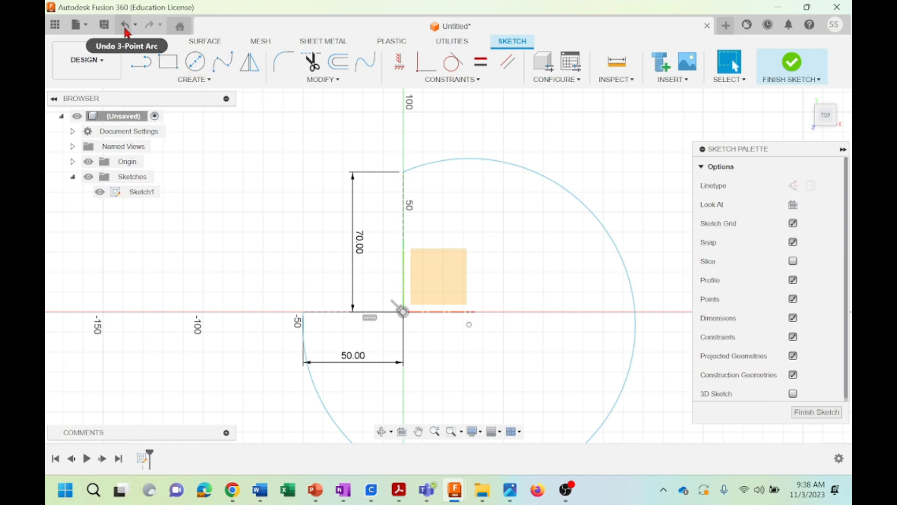
pyautogui.click(125, 32)
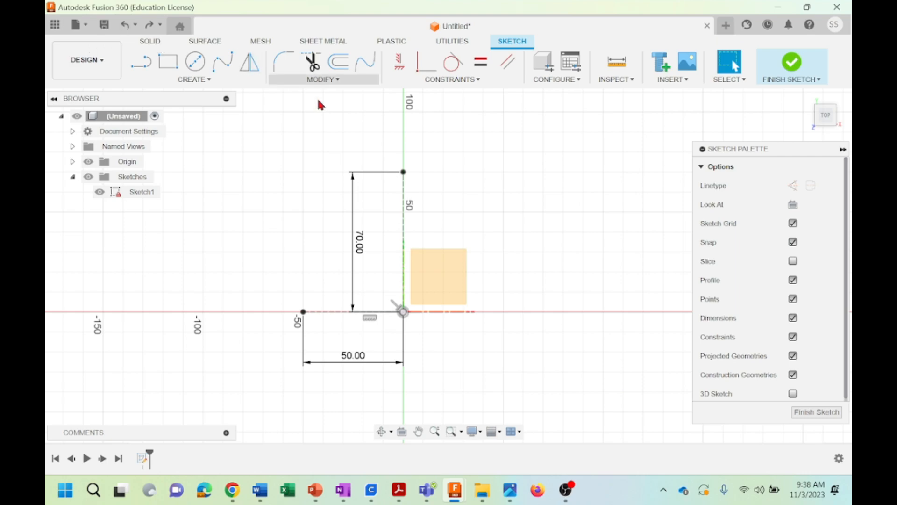
# Draw a horizontal 90 mm line from the origin toward positive X and convert it to a construction line.
pyautogui.click(140, 62)
pyautogui.click(403, 311)
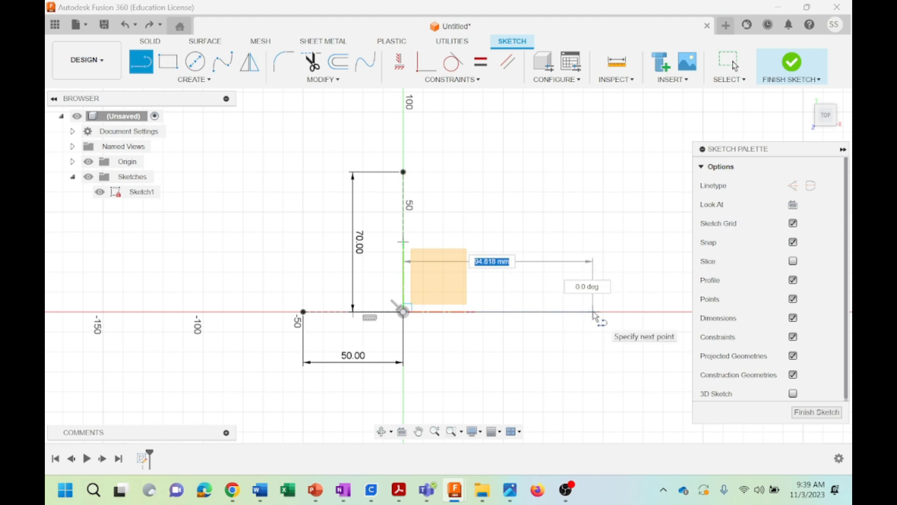
pyautogui.write('90')
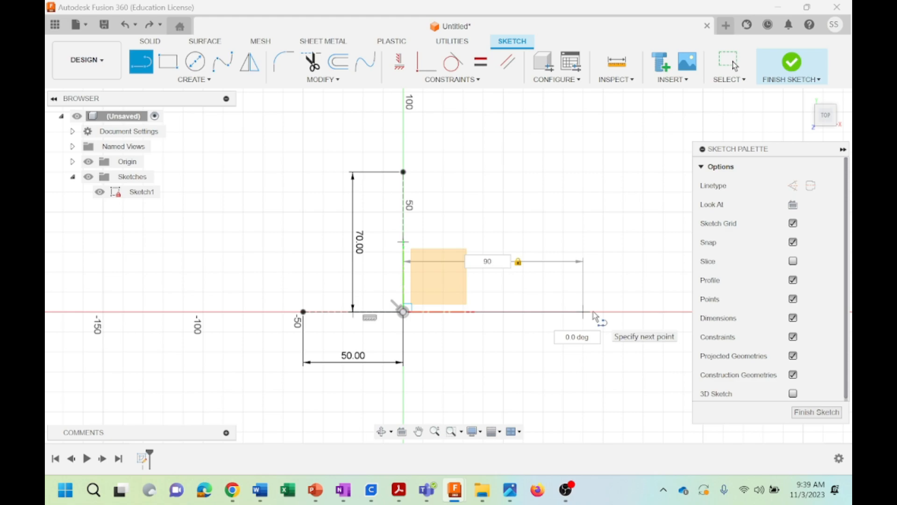
pyautogui.press('Return')
pyautogui.press('Escape')
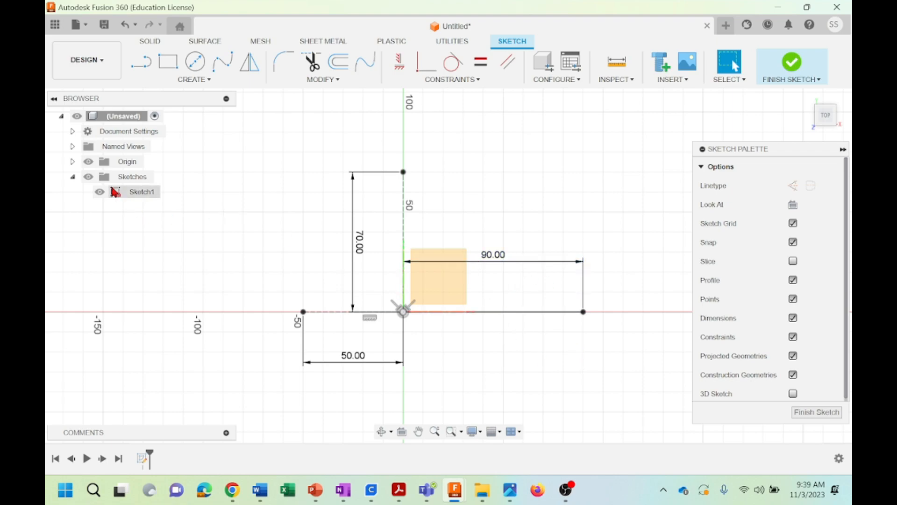
pyautogui.click(537, 312)
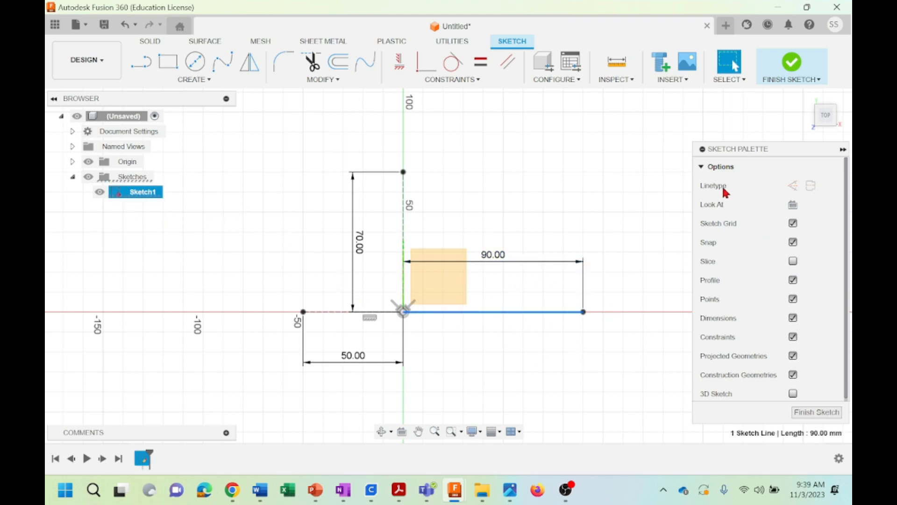
pyautogui.click(793, 186)
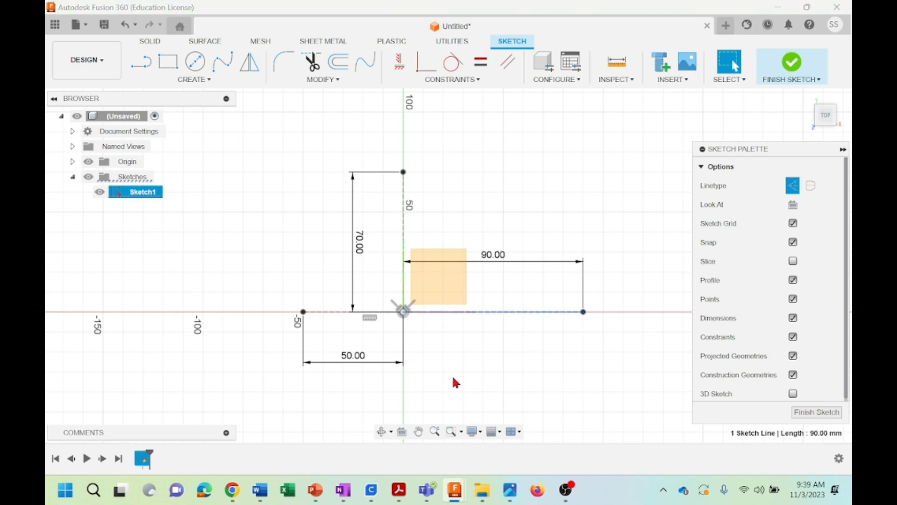
pyautogui.click(474, 357)
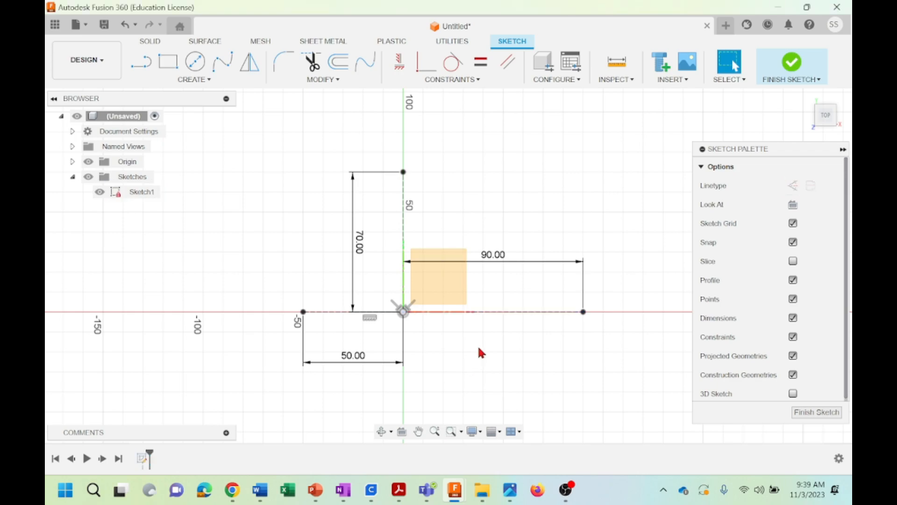
# Draw a 3-point arc through the outer ends of the 50, 70 and 90 mm lines, and undo the arc and the 90 mm line.
pyautogui.click(209, 81)
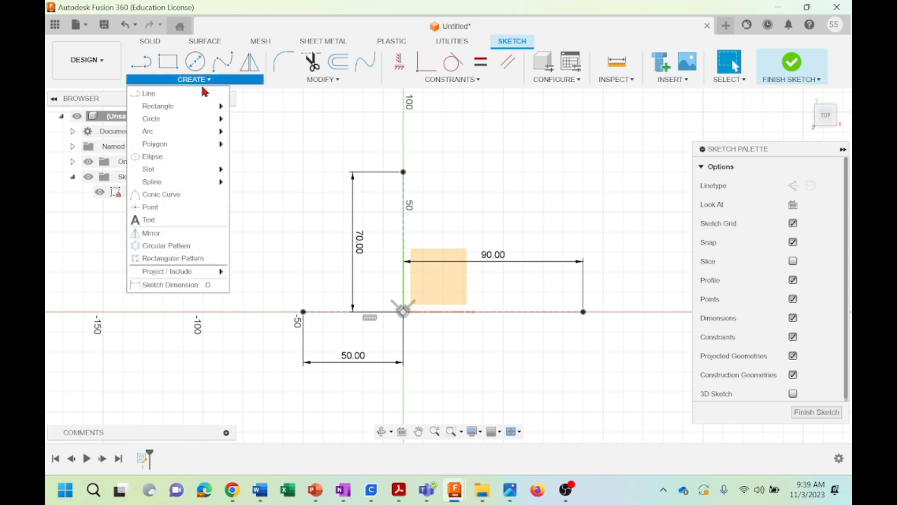
pyautogui.moveTo(217, 132)
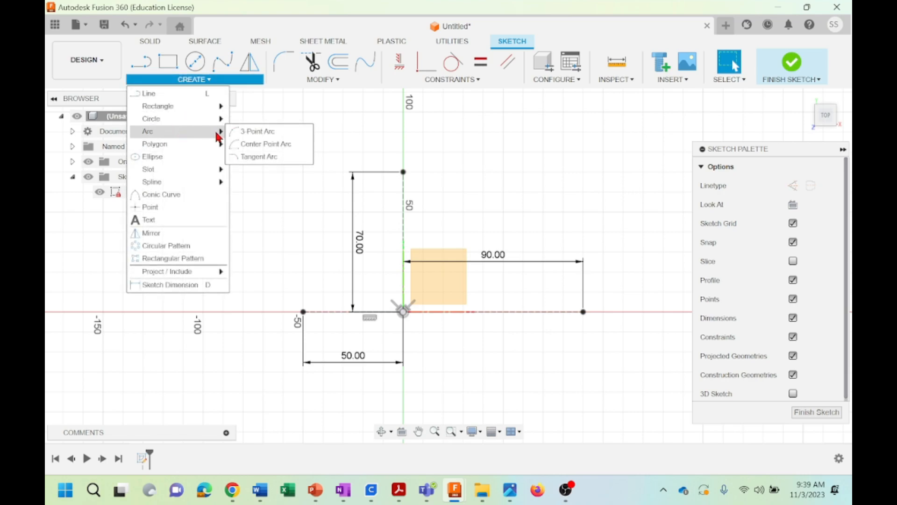
pyautogui.click(258, 133)
pyautogui.click(304, 311)
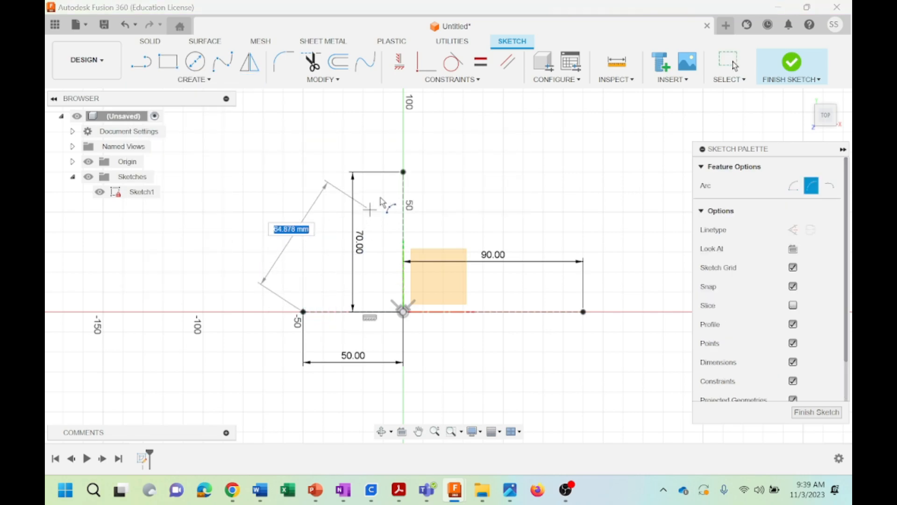
pyautogui.click(403, 172)
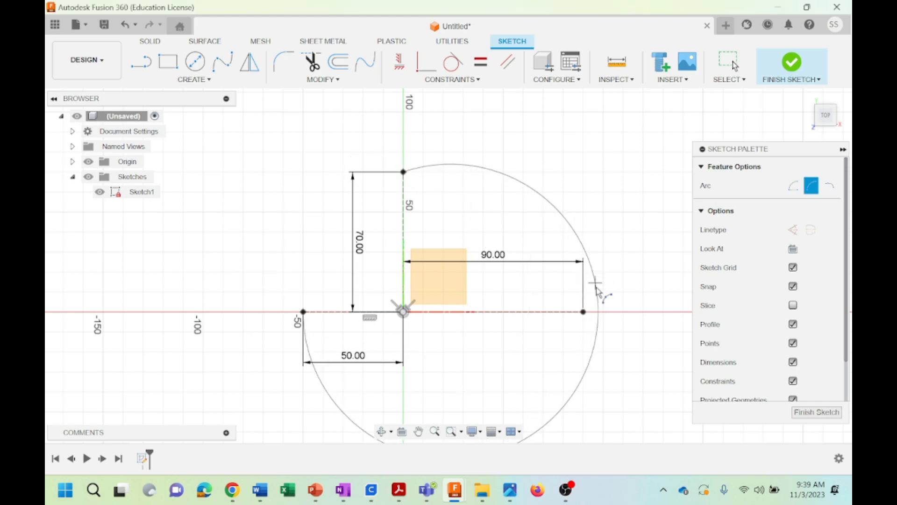
pyautogui.click(583, 312)
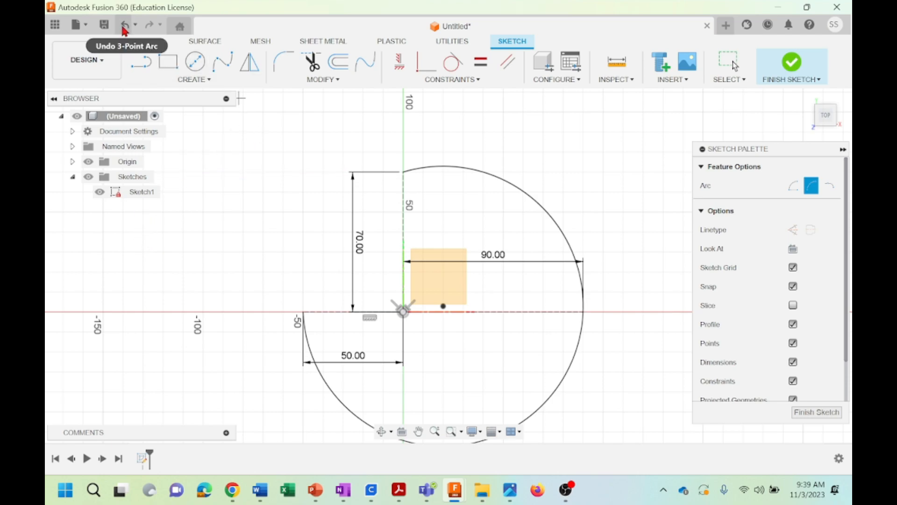
pyautogui.click(124, 25)
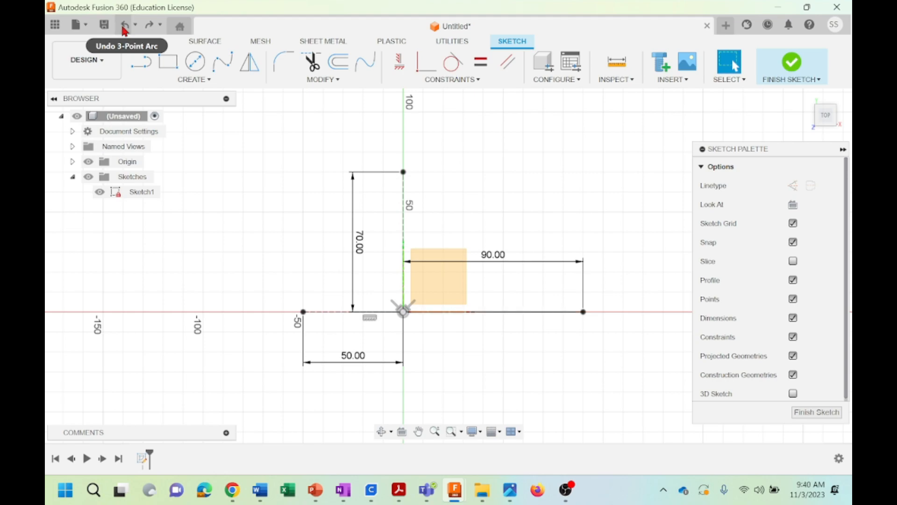
pyautogui.press('c')
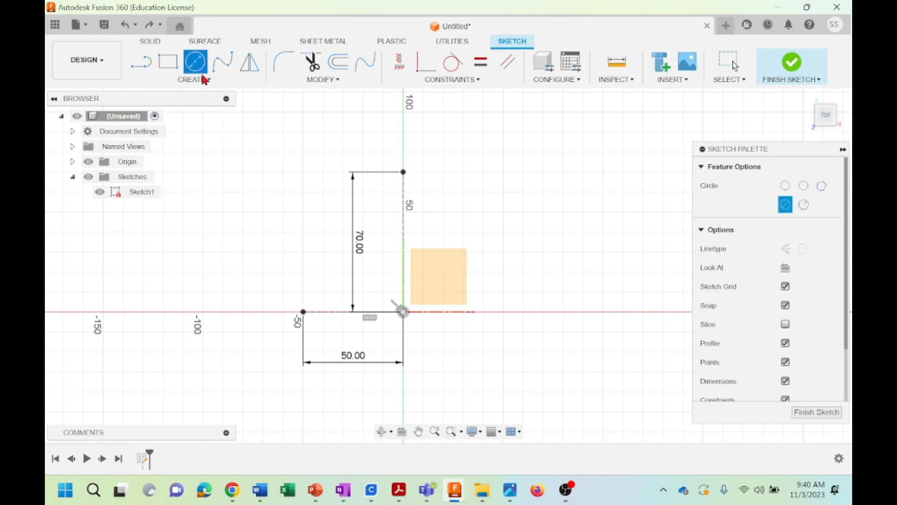
pyautogui.click(197, 78)
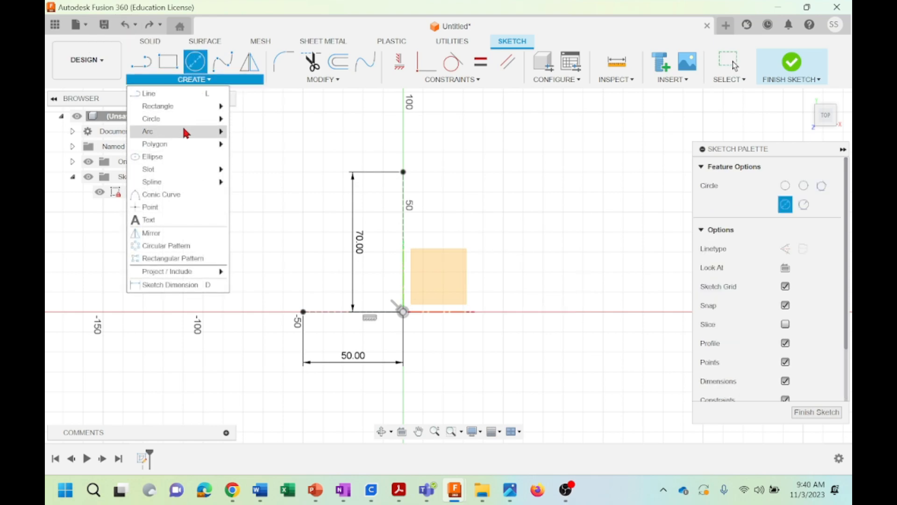
pyautogui.moveTo(174, 135)
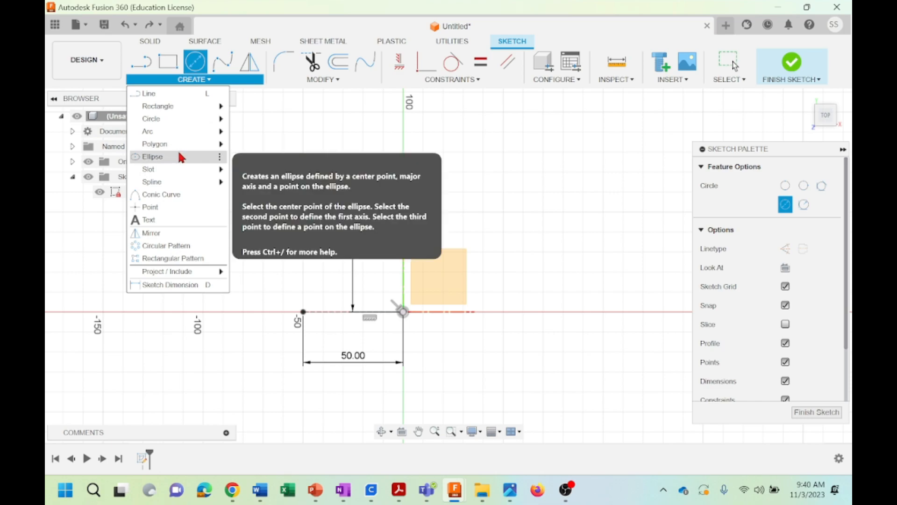
pyautogui.moveTo(179, 169)
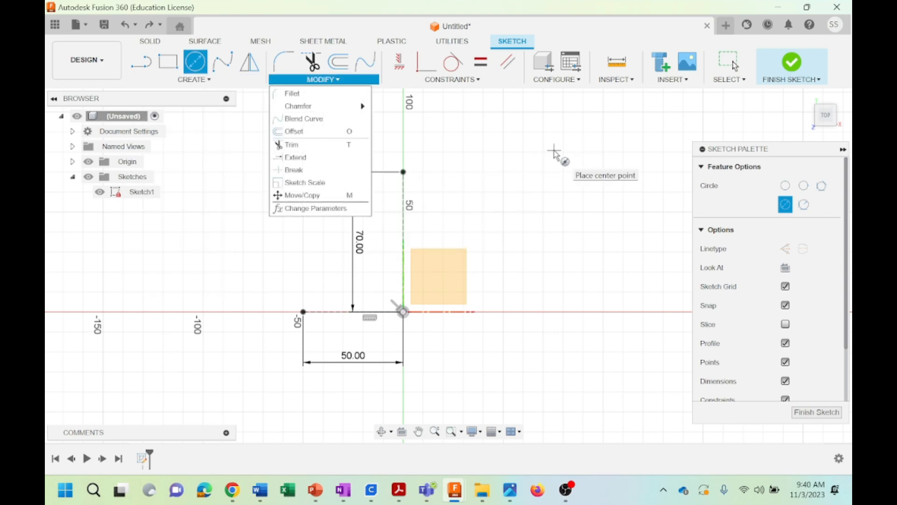
pyautogui.press('Escape')
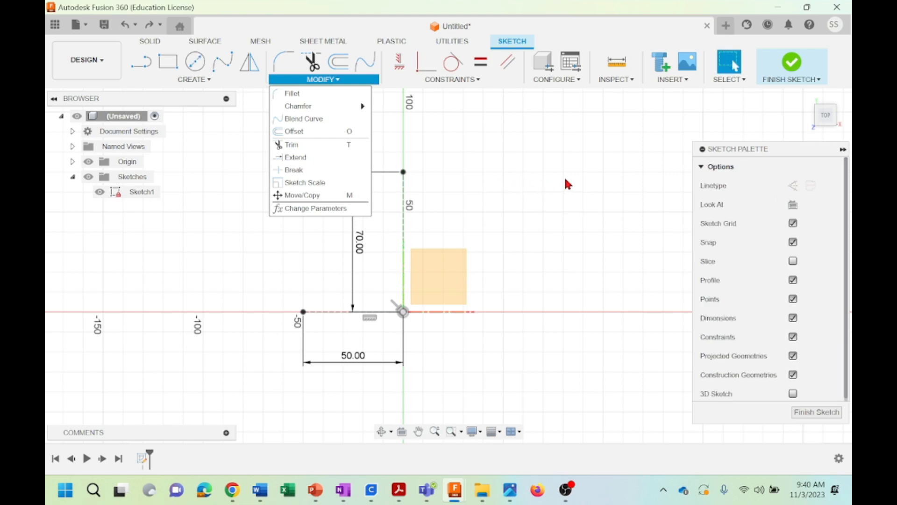
pyautogui.rightClick(565, 180)
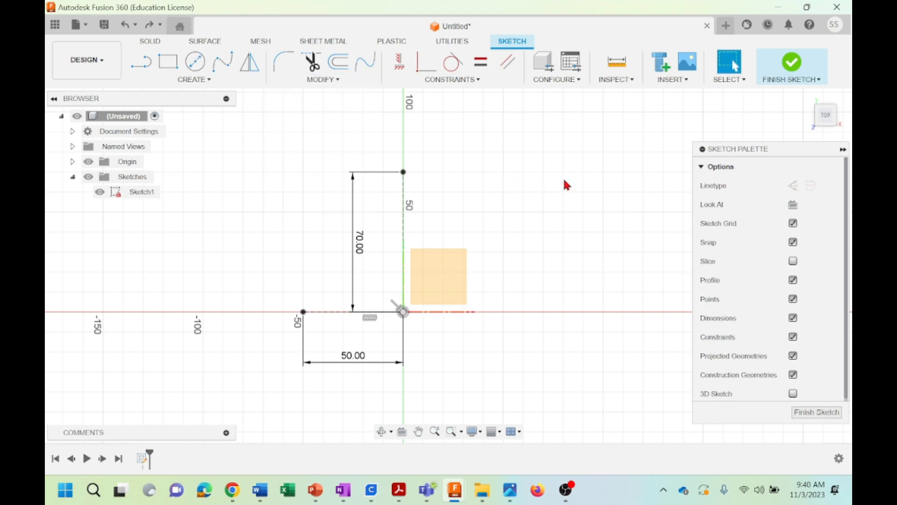
pyautogui.click(468, 154)
pyautogui.click(201, 81)
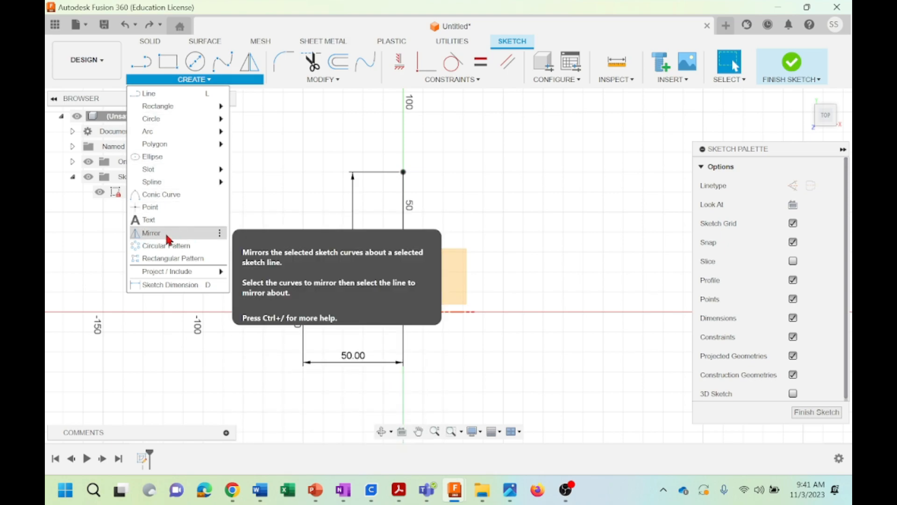
pyautogui.click(603, 168)
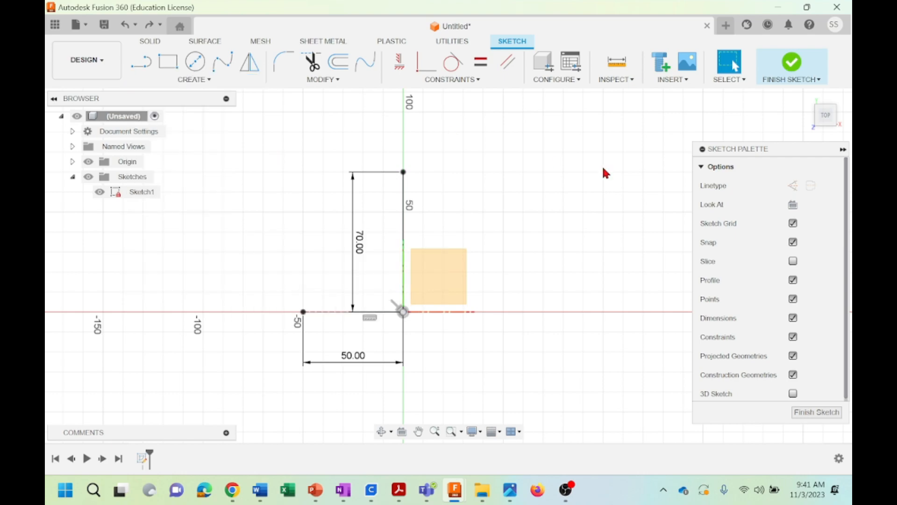
# Draw a 70 mm center diameter circle on the outer end of the horizontal 50 mm construction line.
pyautogui.click(195, 79)
pyautogui.moveTo(177, 121)
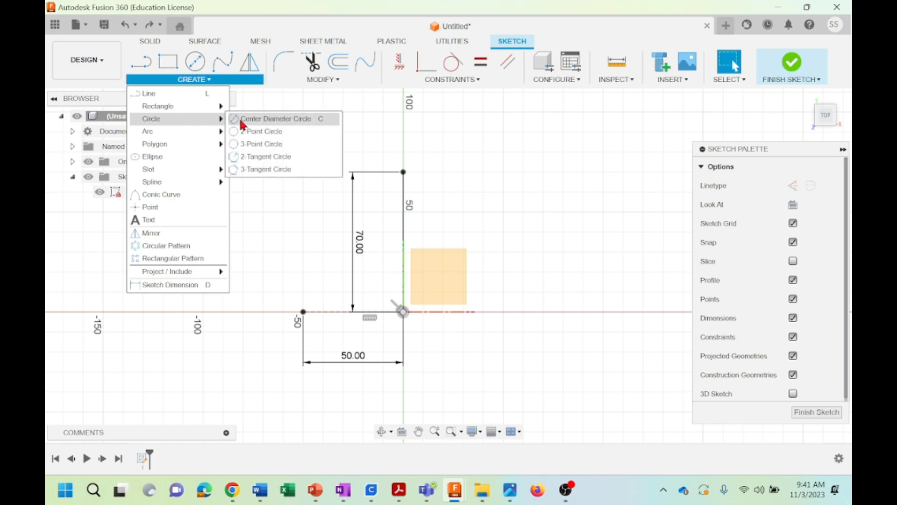
pyautogui.click(257, 120)
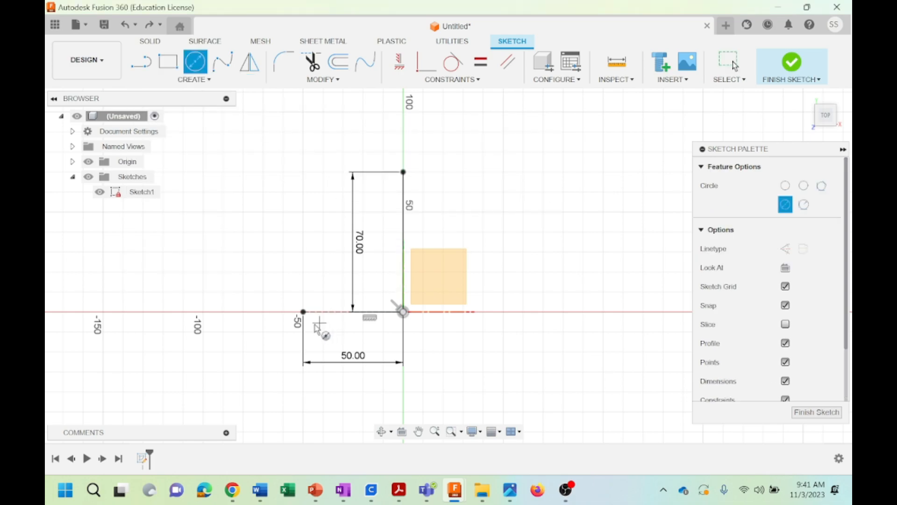
pyautogui.click(303, 312)
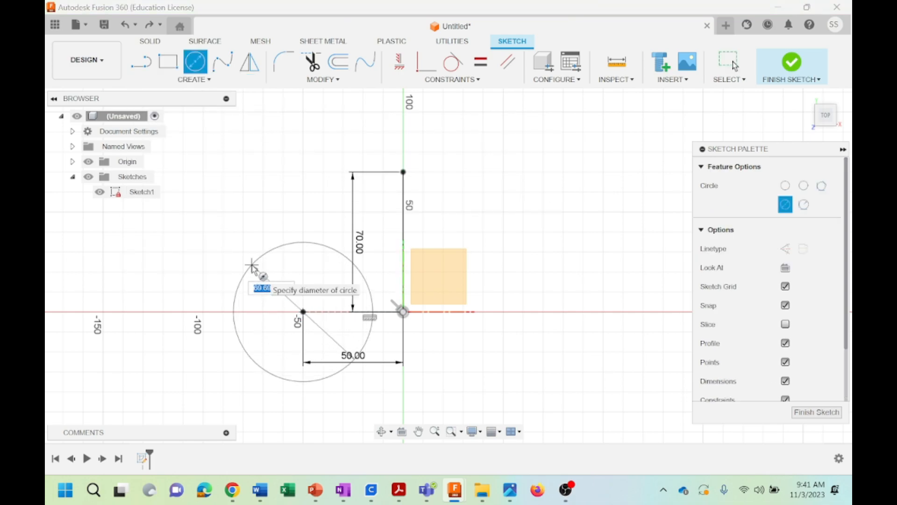
pyautogui.write('70')
pyautogui.press('Return')
pyautogui.press('Escape')
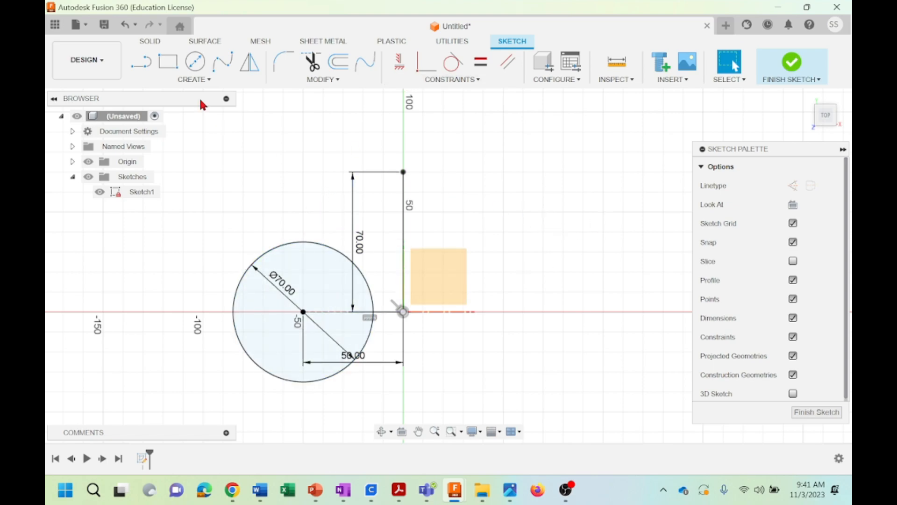
# Mirror the 70 mm circle about the vertical 70 mm line, and undo both the mirror and the circle.
pyautogui.click(187, 80)
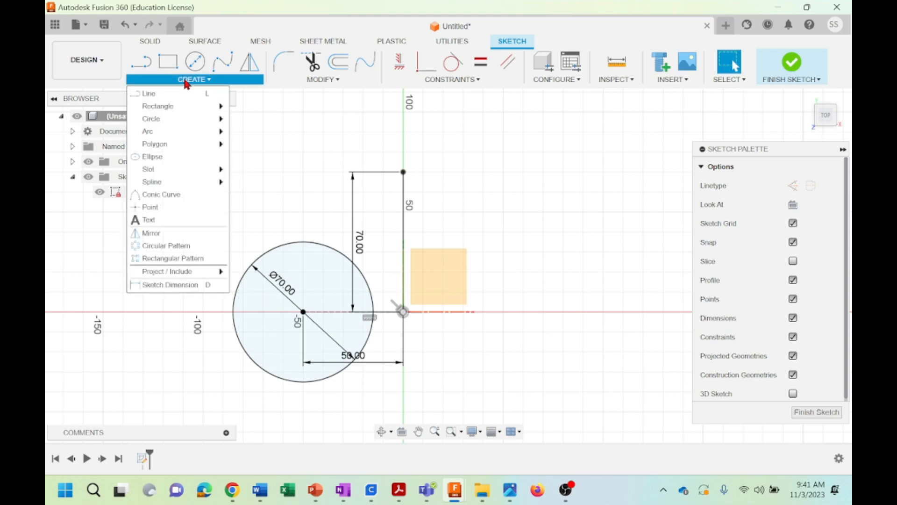
pyautogui.click(151, 233)
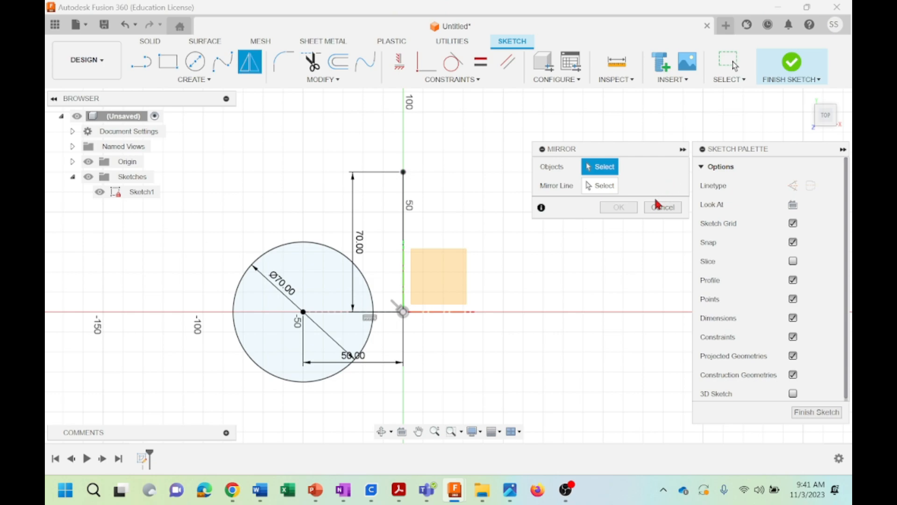
pyautogui.click(293, 248)
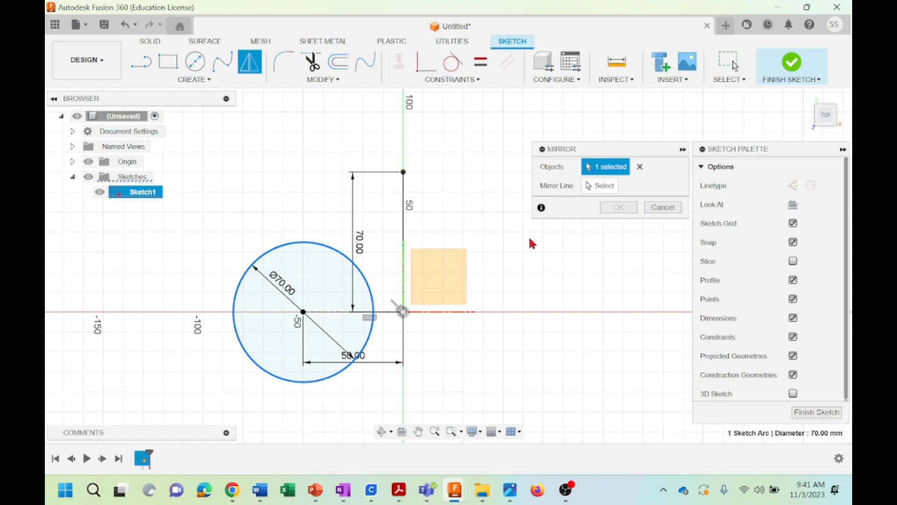
pyautogui.click(584, 189)
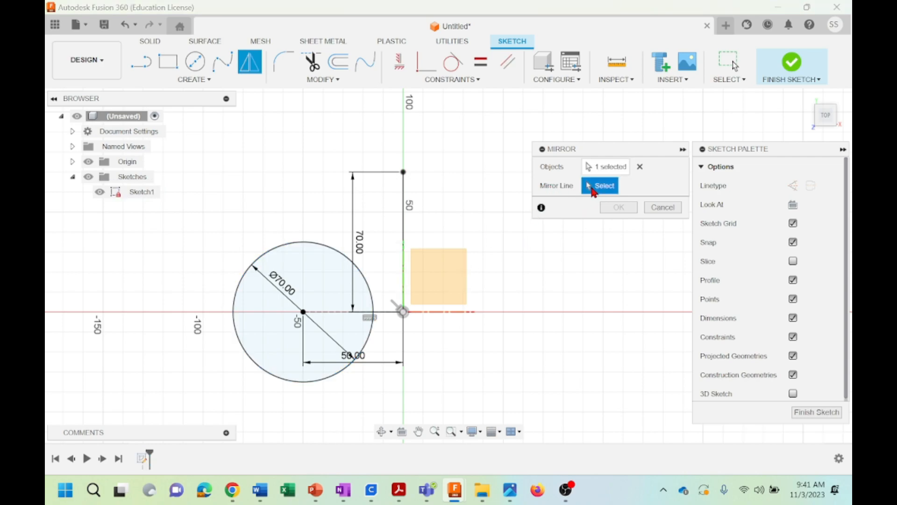
pyautogui.click(403, 232)
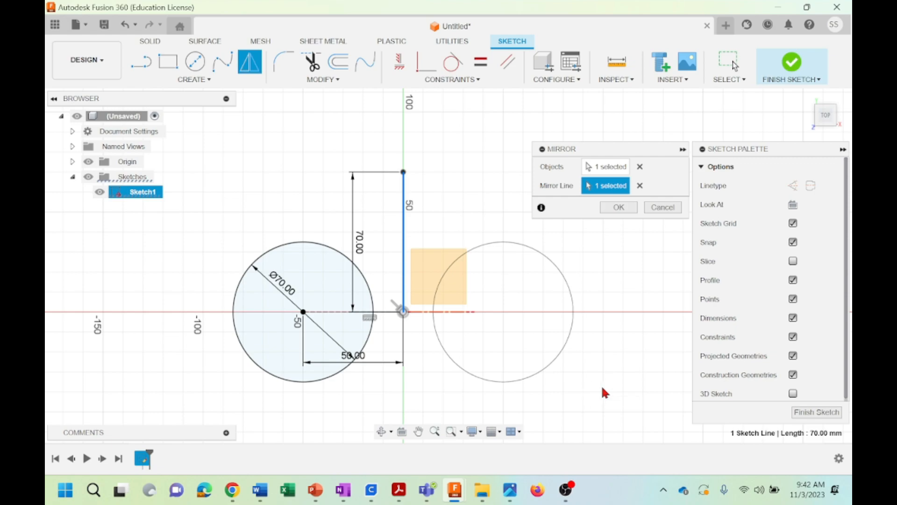
pyautogui.click(621, 207)
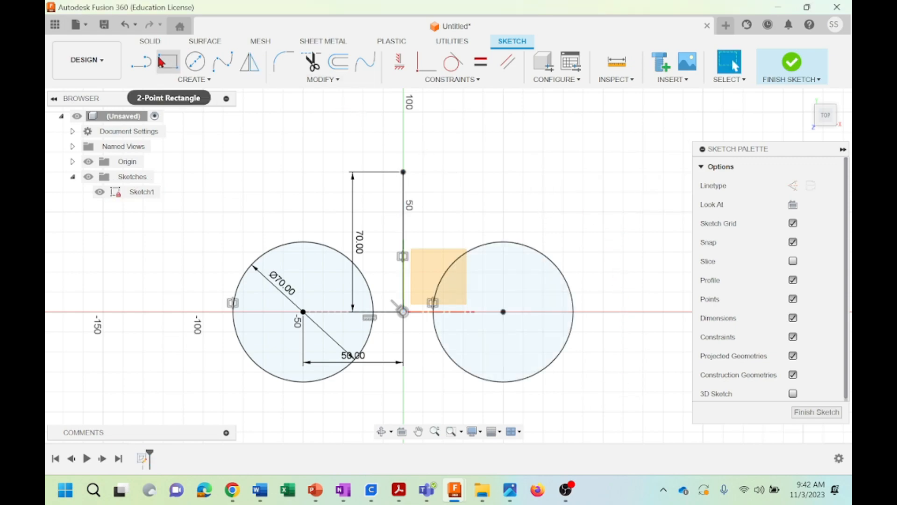
pyautogui.click(125, 28)
pyautogui.click(126, 28)
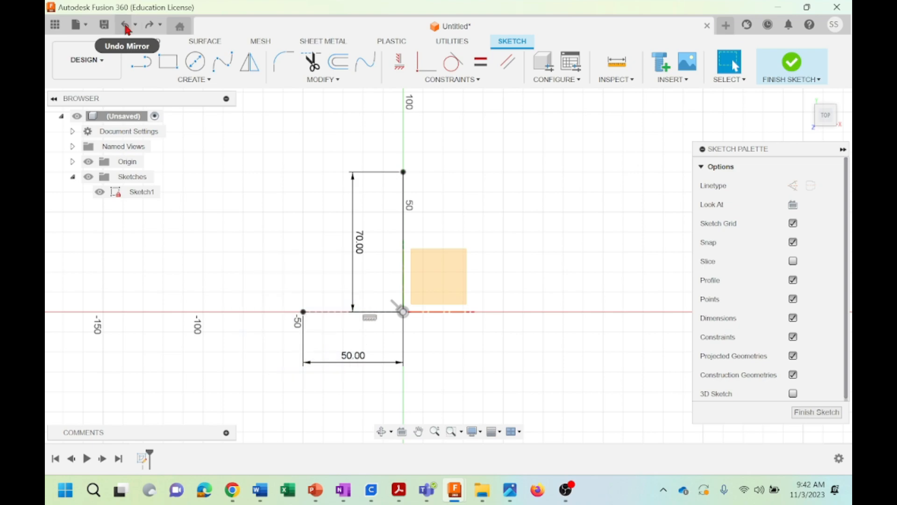
# Draw a 50 mm center diameter circle on the outer end of the horizontal 50 mm construction line.
pyautogui.click(193, 69)
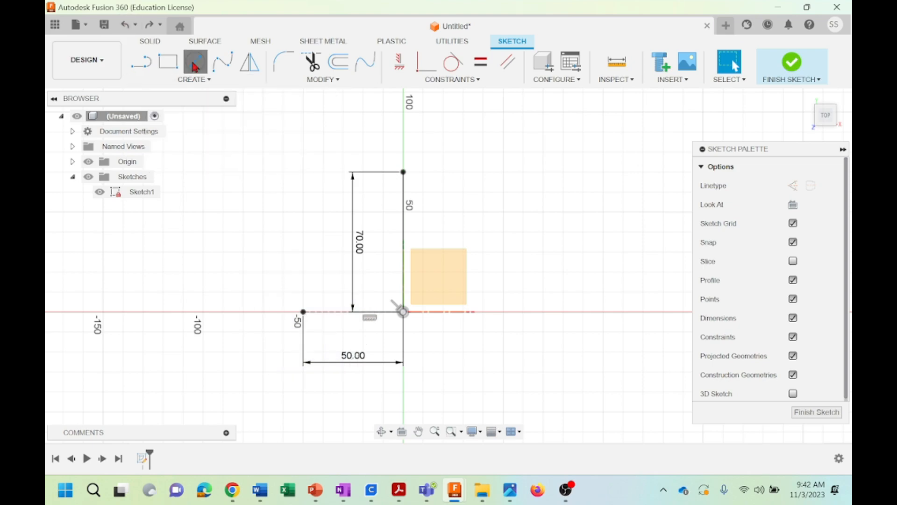
pyautogui.click(303, 312)
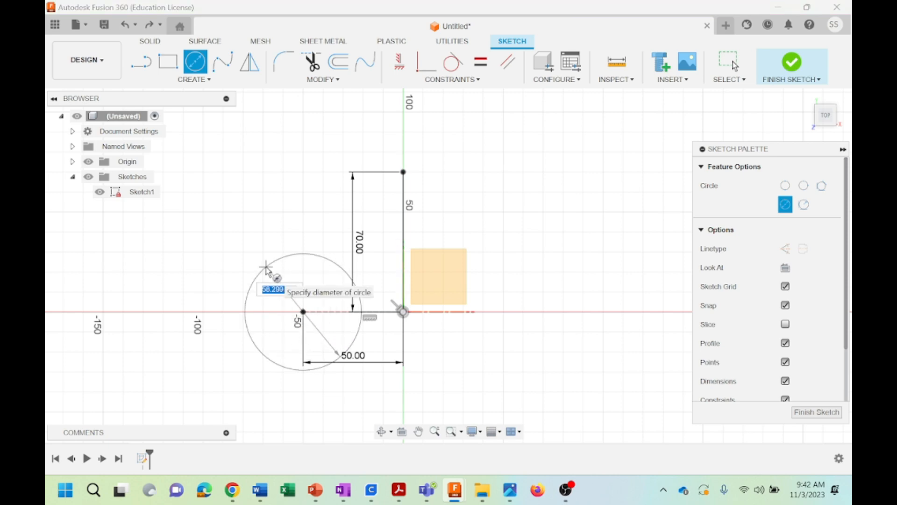
pyautogui.write('50')
pyautogui.press('Return')
pyautogui.press('Escape')
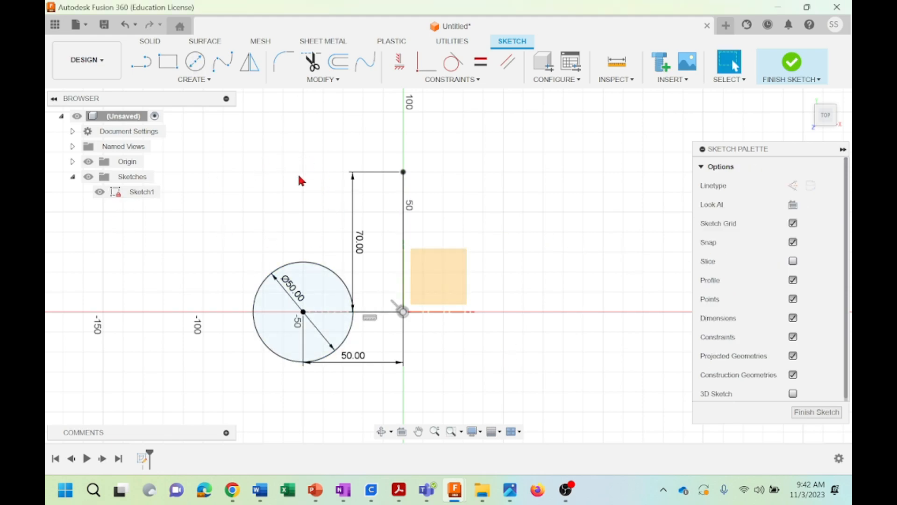
# Try a full circular pattern of the 50 mm circle about its own center point, cancel it, and undo the circle.
pyautogui.click(208, 79)
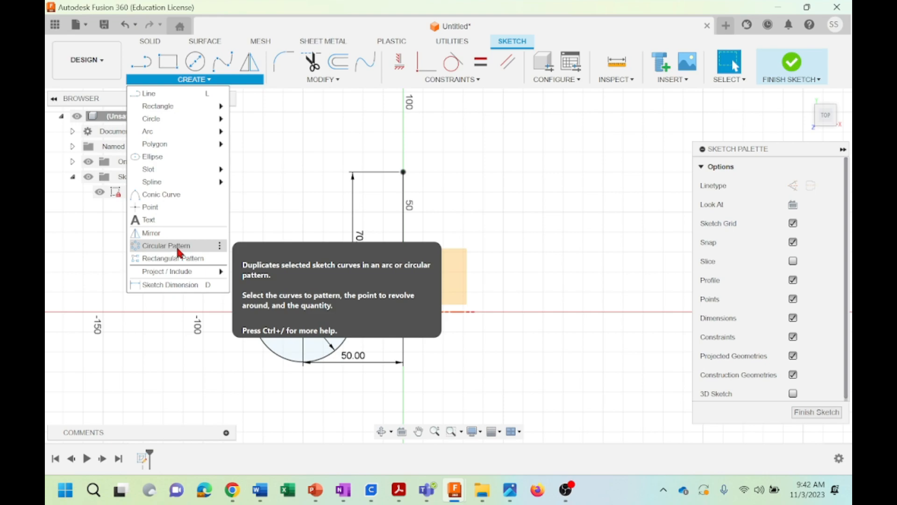
pyautogui.click(176, 245)
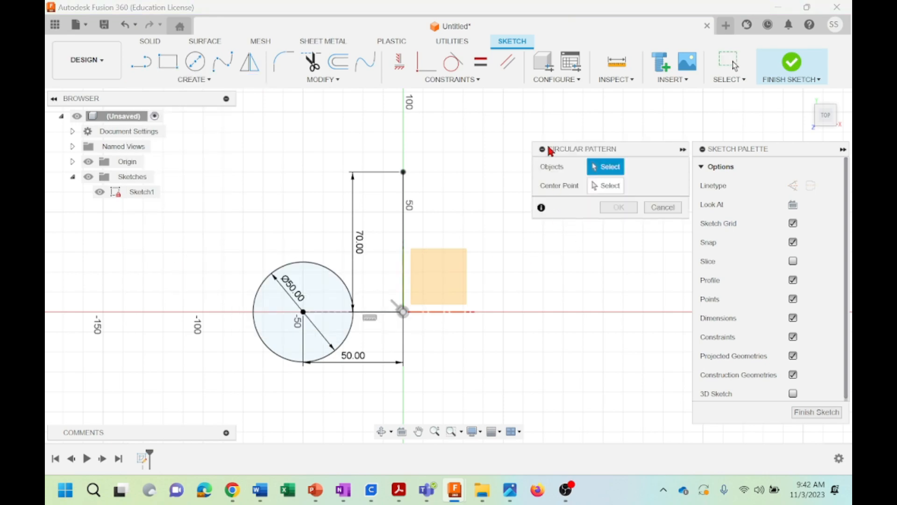
pyautogui.click(307, 265)
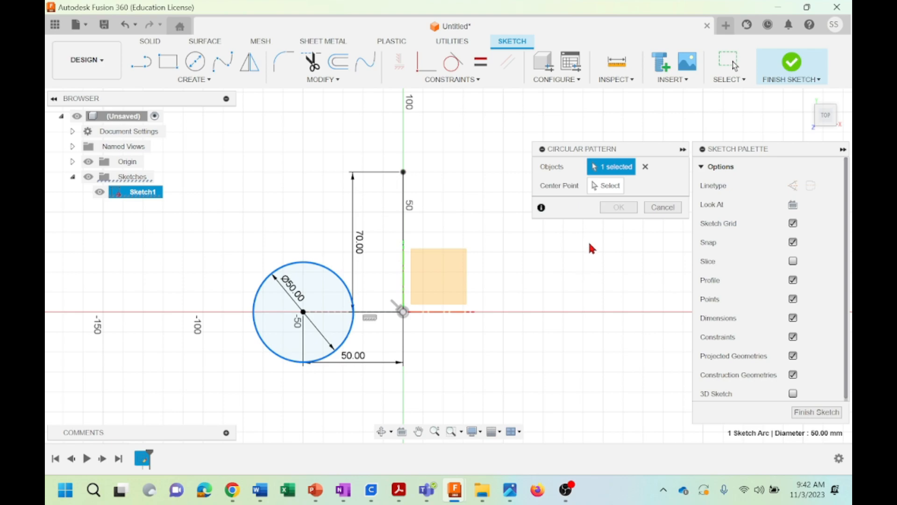
pyautogui.click(607, 188)
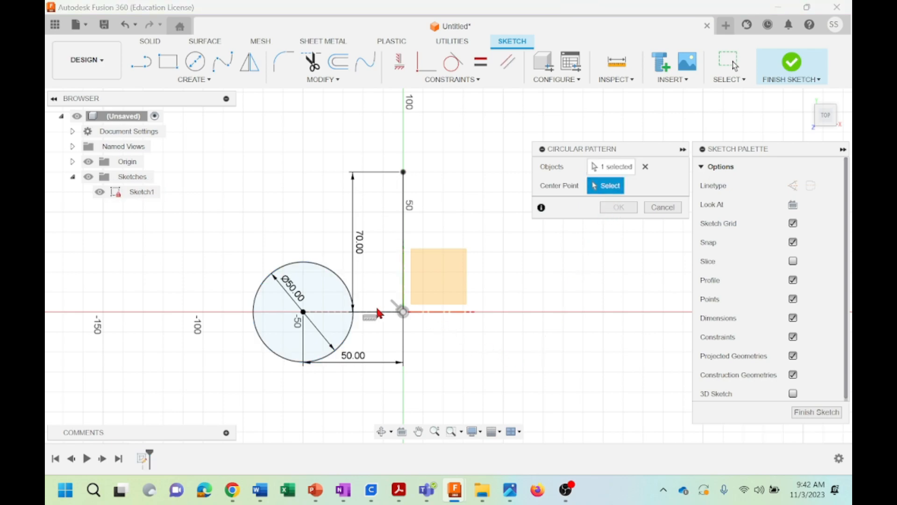
pyautogui.click(303, 312)
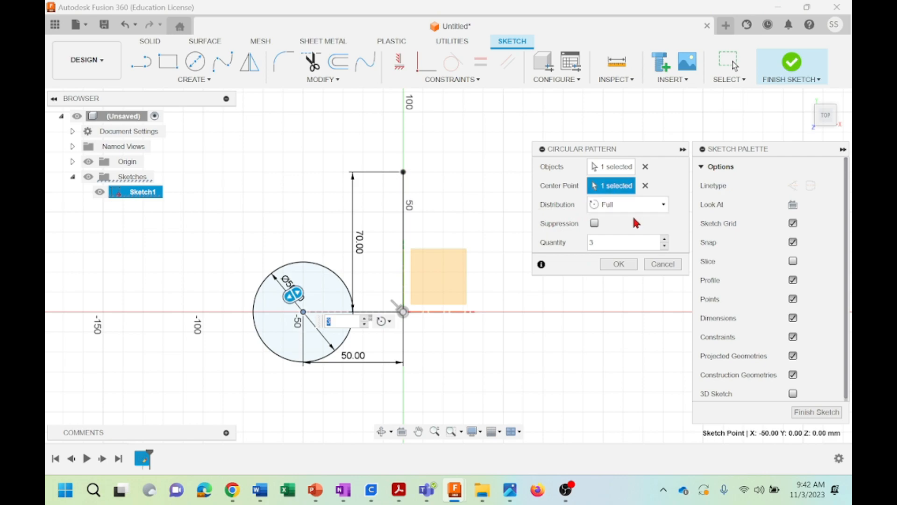
pyautogui.click(666, 240)
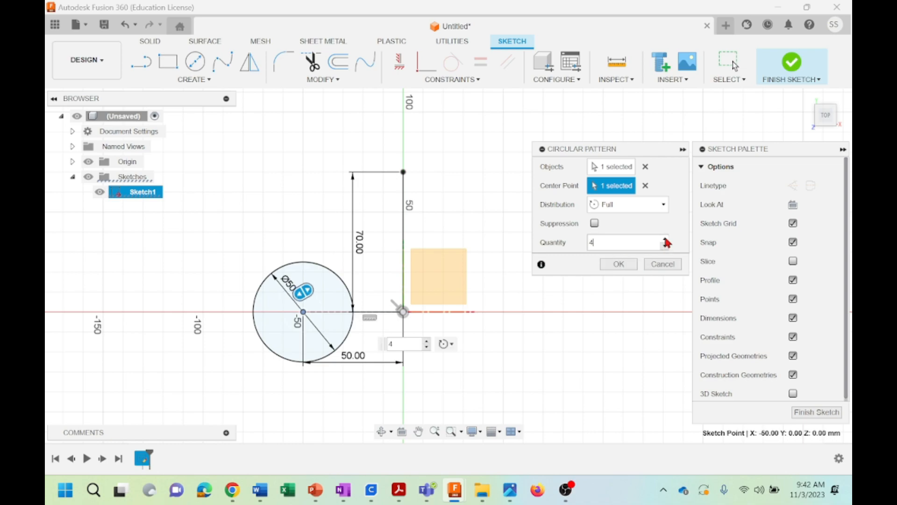
pyautogui.click(664, 245)
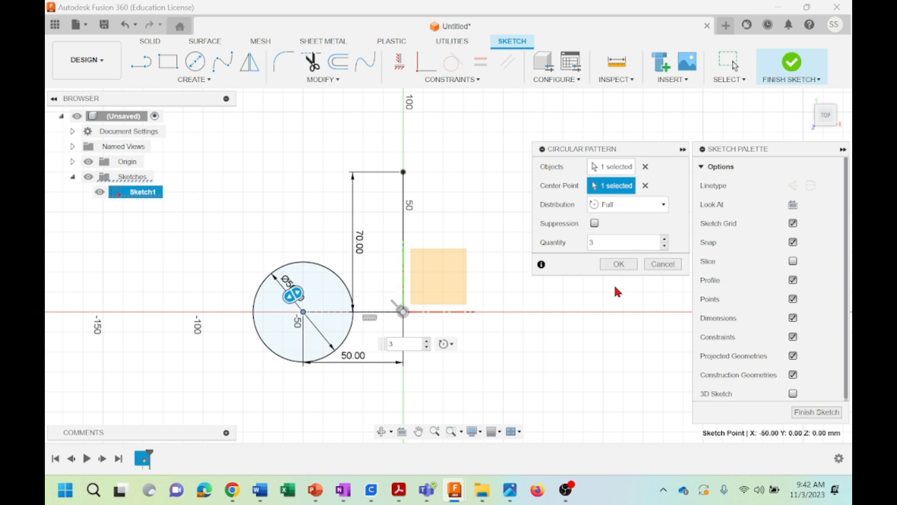
pyautogui.click(657, 264)
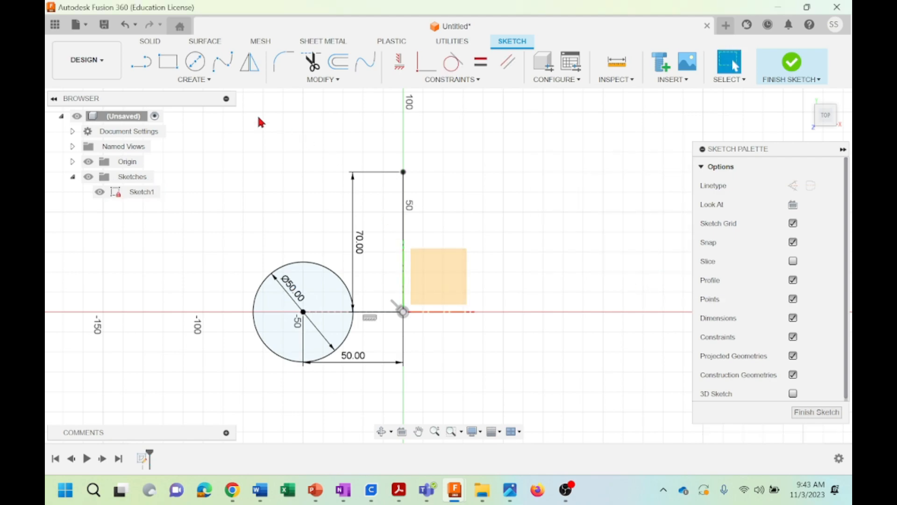
pyautogui.click(127, 31)
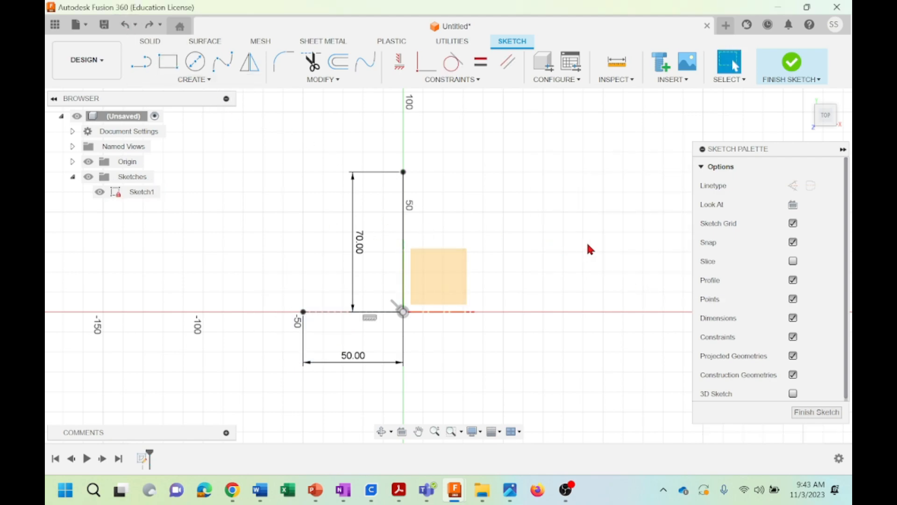
# Draw a 40 mm center diameter circle on the outer end of the horizontal 50 mm construction line.
pyautogui.click(201, 82)
pyautogui.moveTo(172, 118)
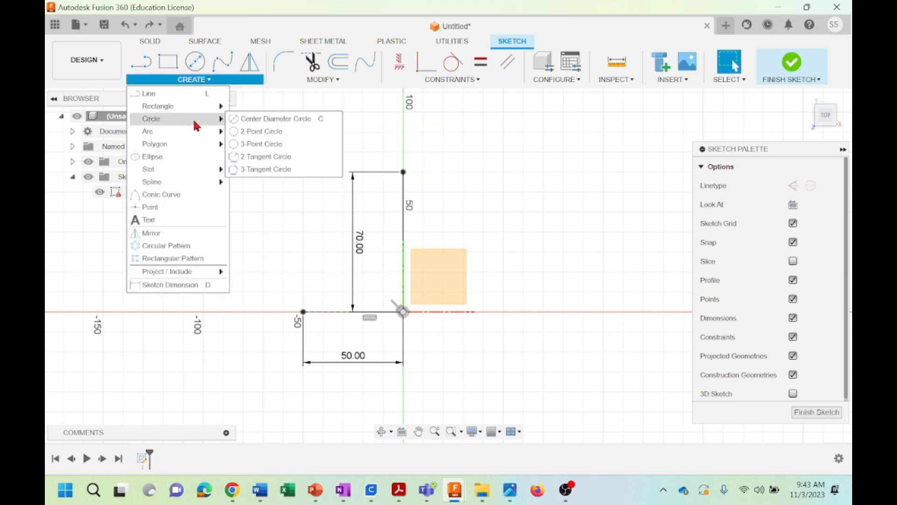
pyautogui.click(248, 119)
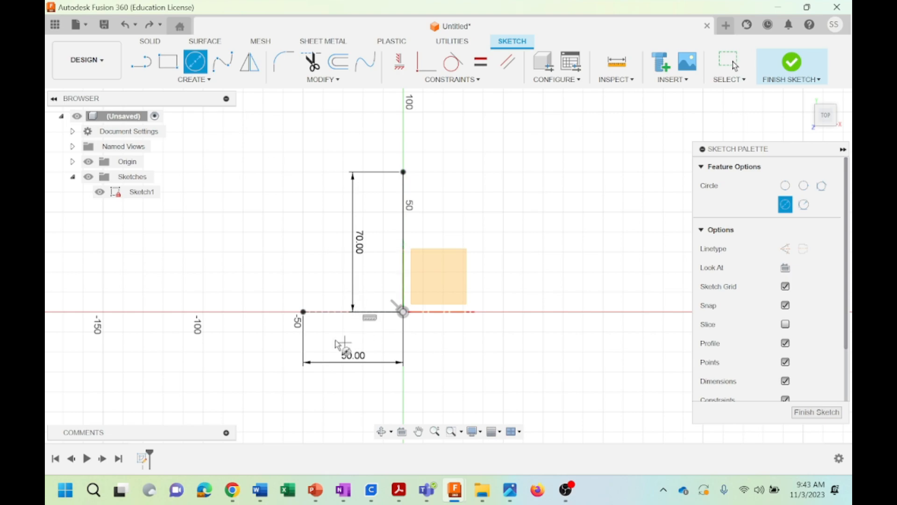
pyautogui.click(303, 311)
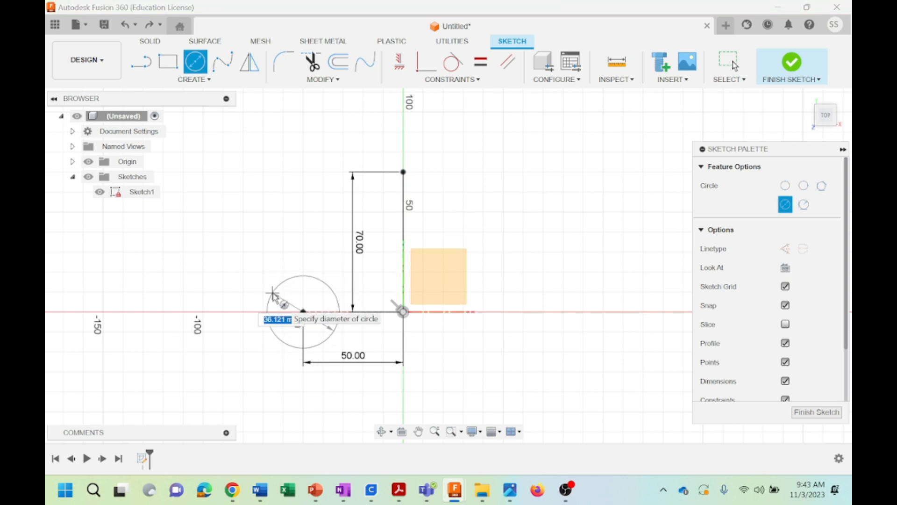
pyautogui.write('40')
pyautogui.press('Return')
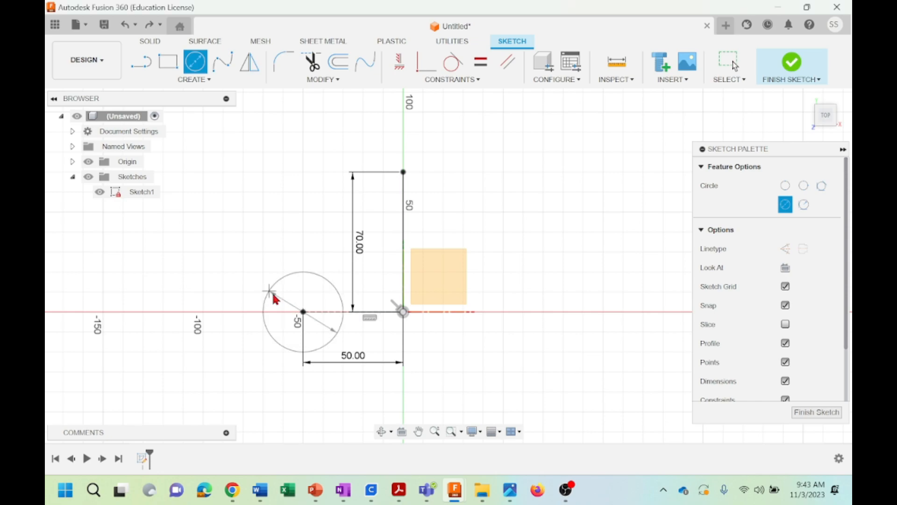
pyautogui.press('Escape')
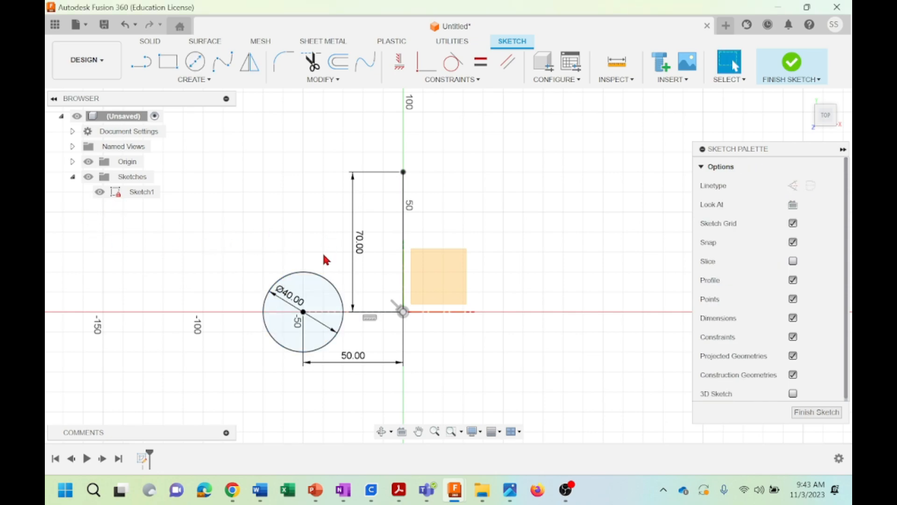
# Set up a full circular pattern of the 40 mm circle about the origin with a quantity of 7.
pyautogui.click(206, 82)
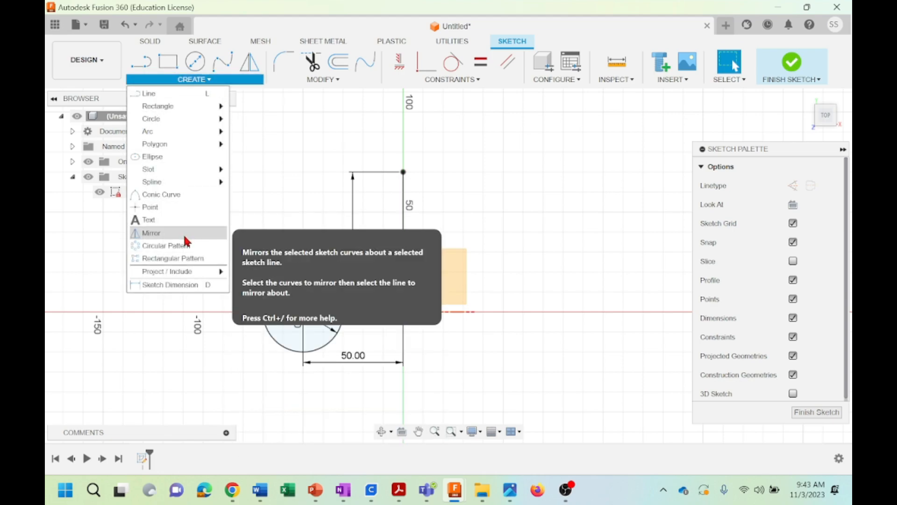
pyautogui.click(150, 245)
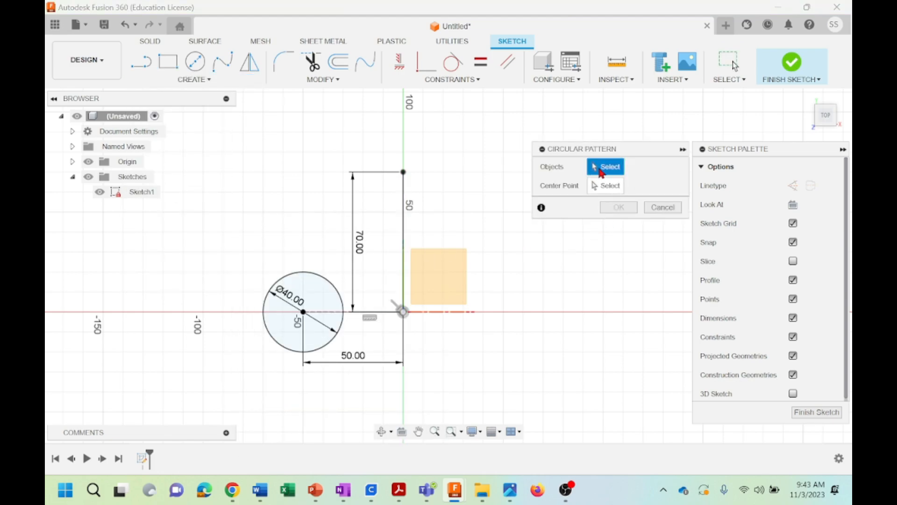
pyautogui.click(323, 281)
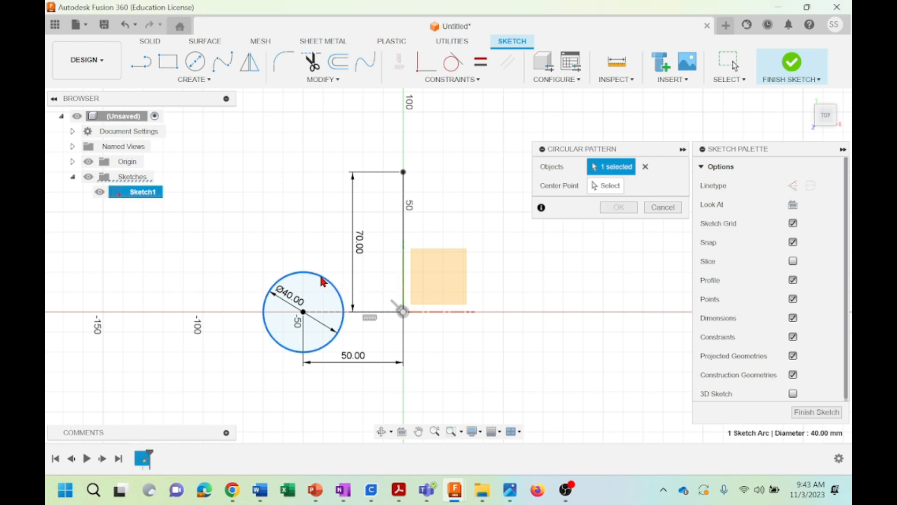
pyautogui.click(608, 187)
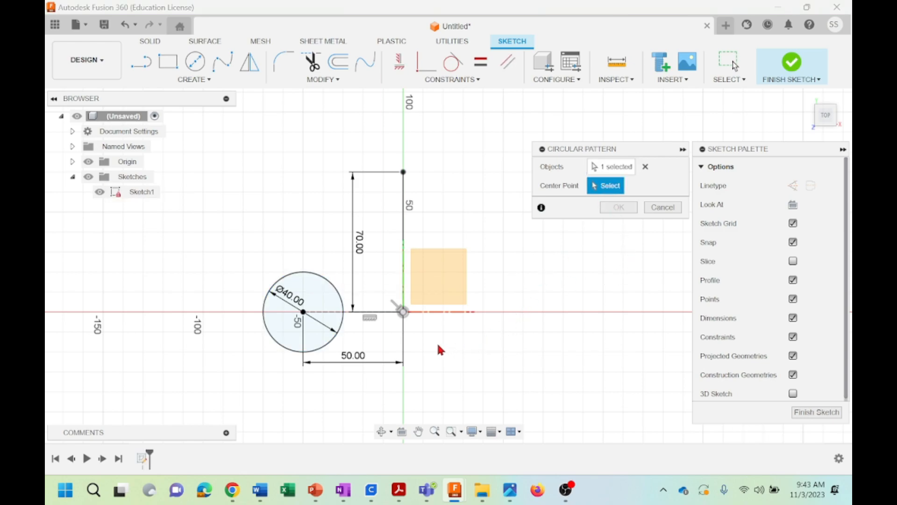
pyautogui.click(403, 312)
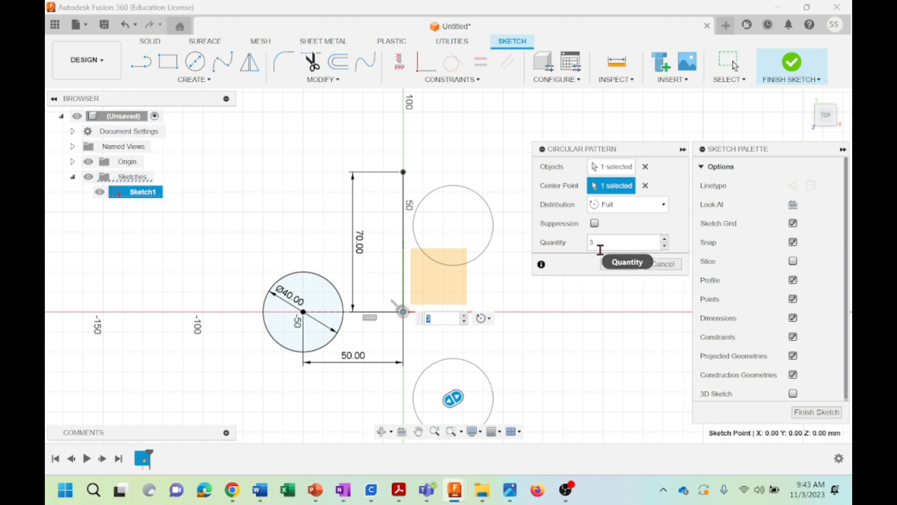
pyautogui.click(666, 239)
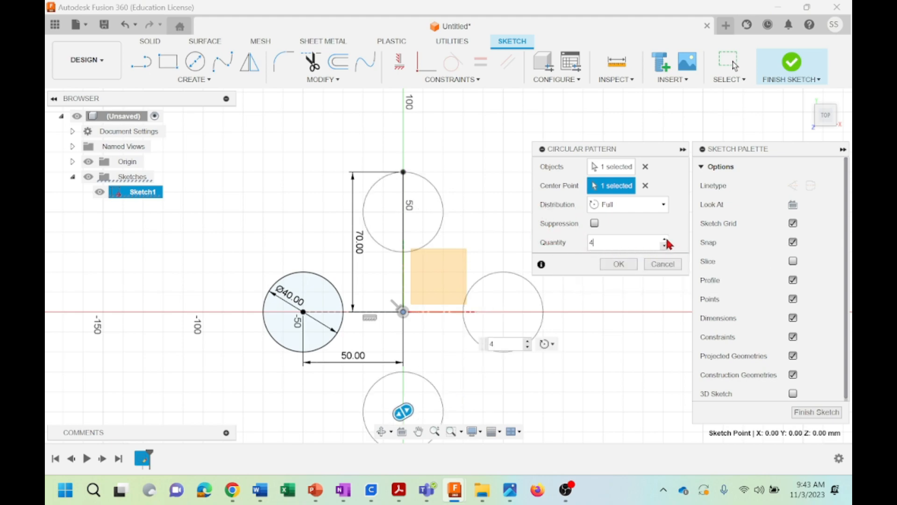
pyautogui.click(666, 240)
pyautogui.click(666, 239)
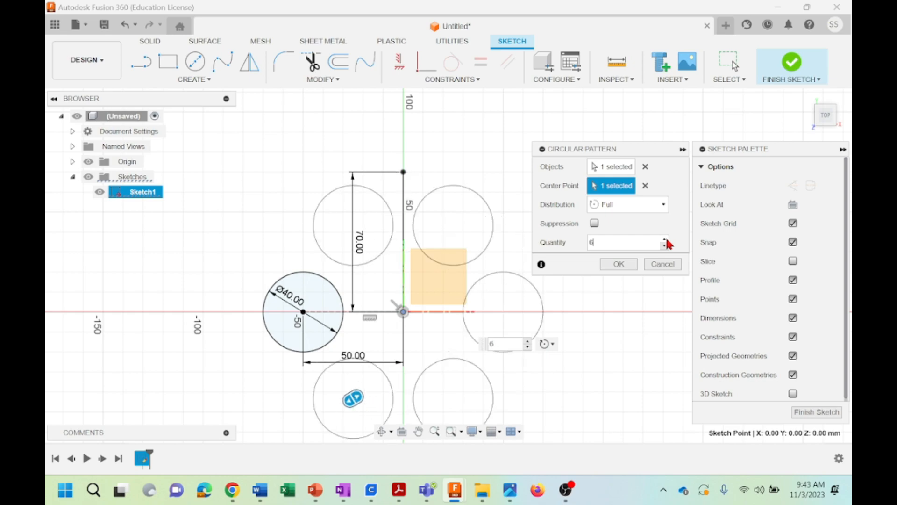
pyautogui.click(666, 240)
pyautogui.click(665, 240)
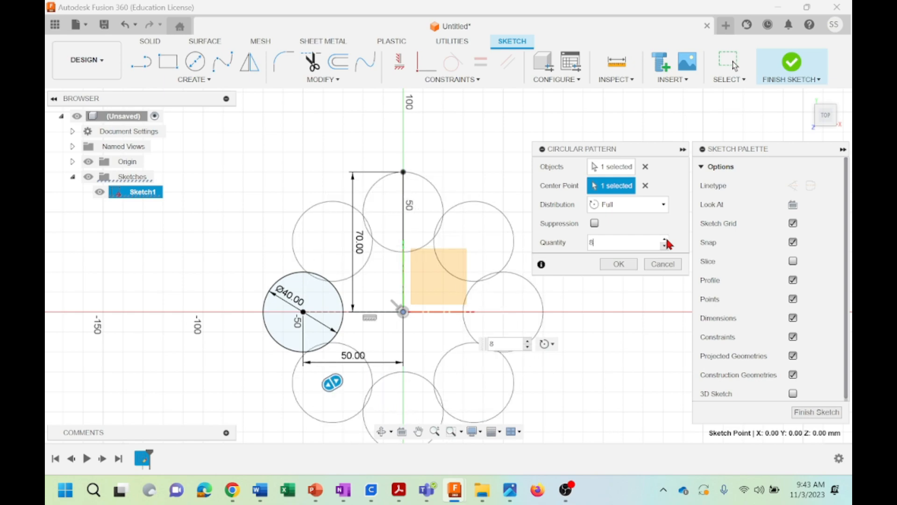
pyautogui.click(665, 245)
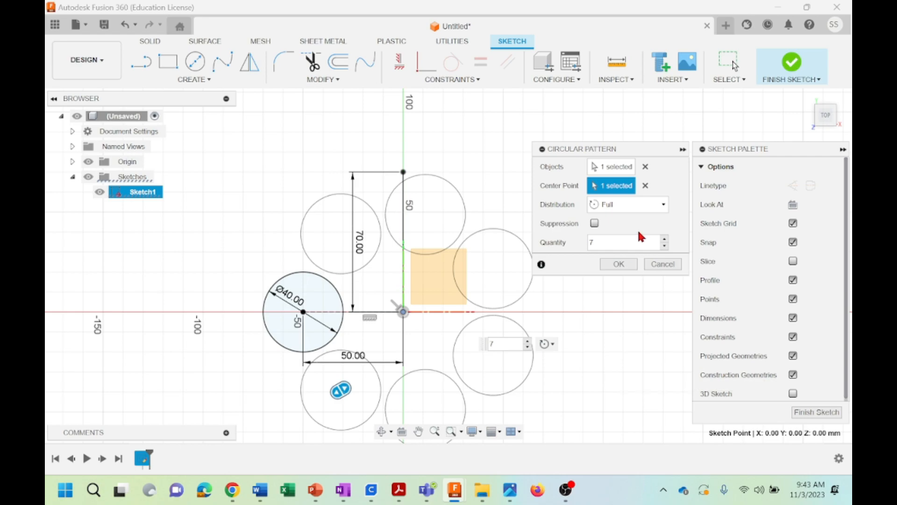
# Enable suppression, exclude the upper-left instance and the one just above the positive X axis, and apply the circular pattern.
pyautogui.click(594, 223)
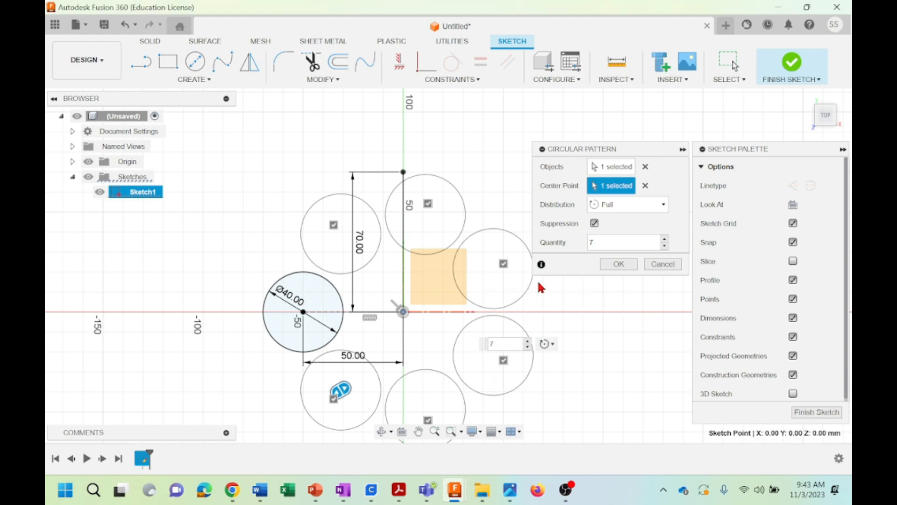
pyautogui.click(503, 264)
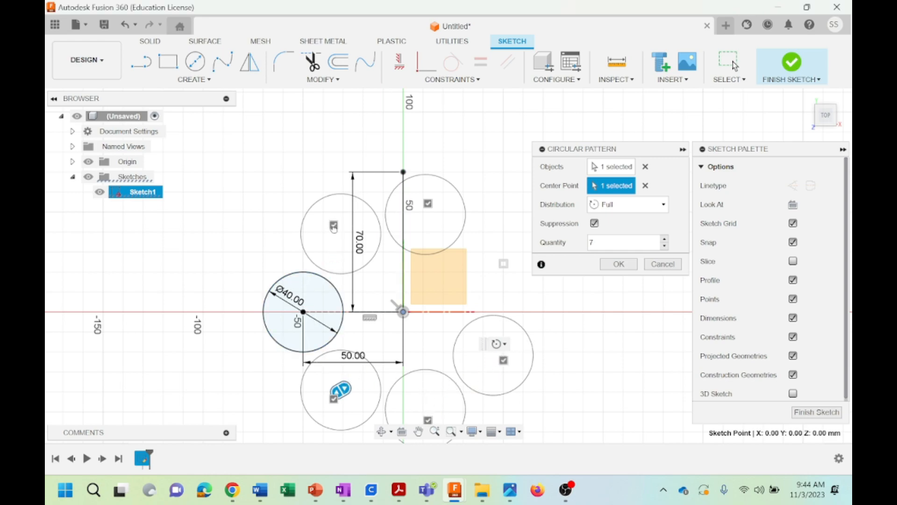
pyautogui.click(334, 224)
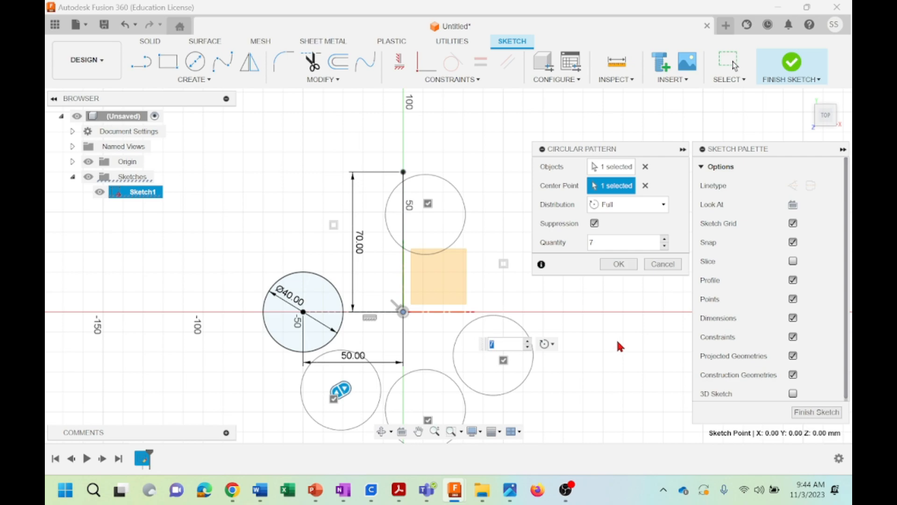
pyautogui.click(618, 264)
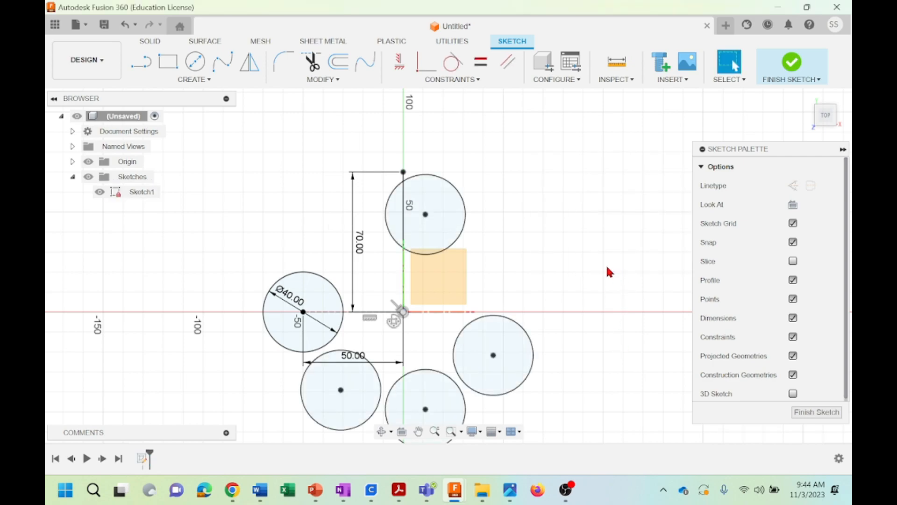